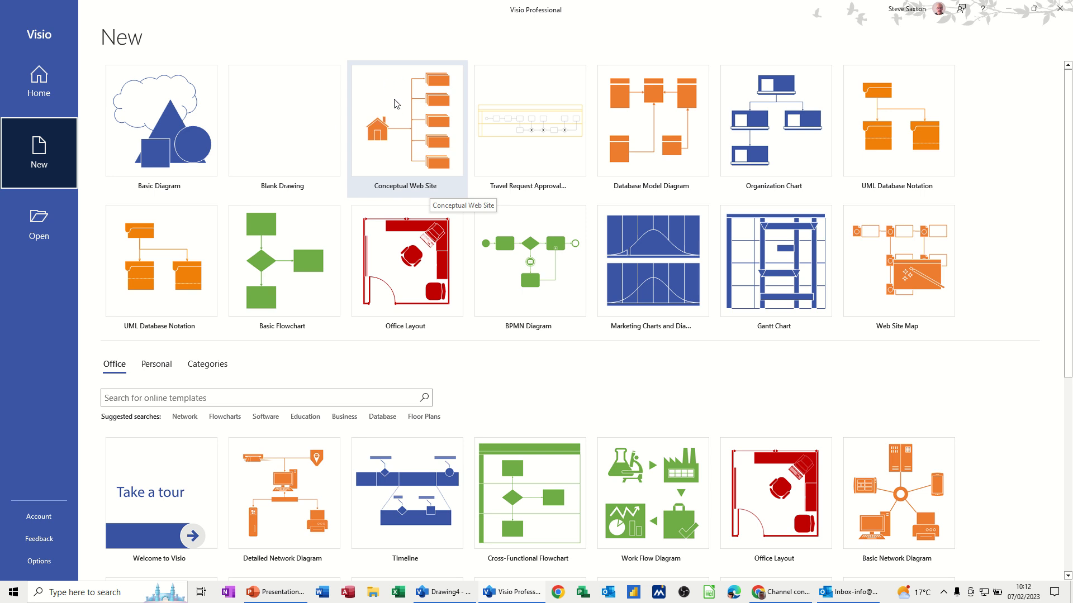
Create a metric drawing from the Conceptual Web Site template, look through its stencils and display the Conceptual Web Site Shapes
click(395, 103)
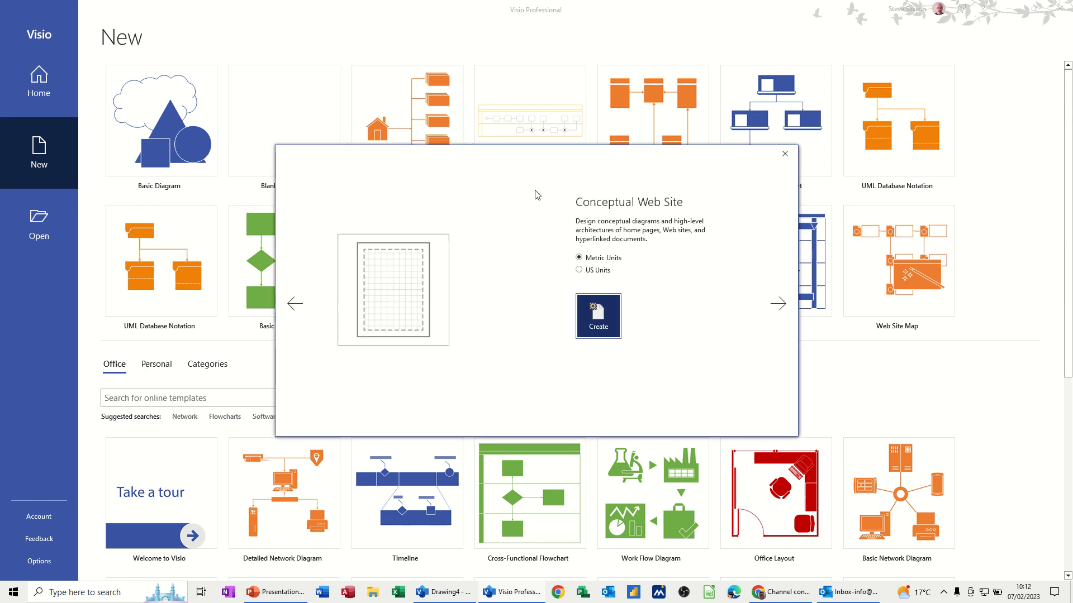
click(596, 311)
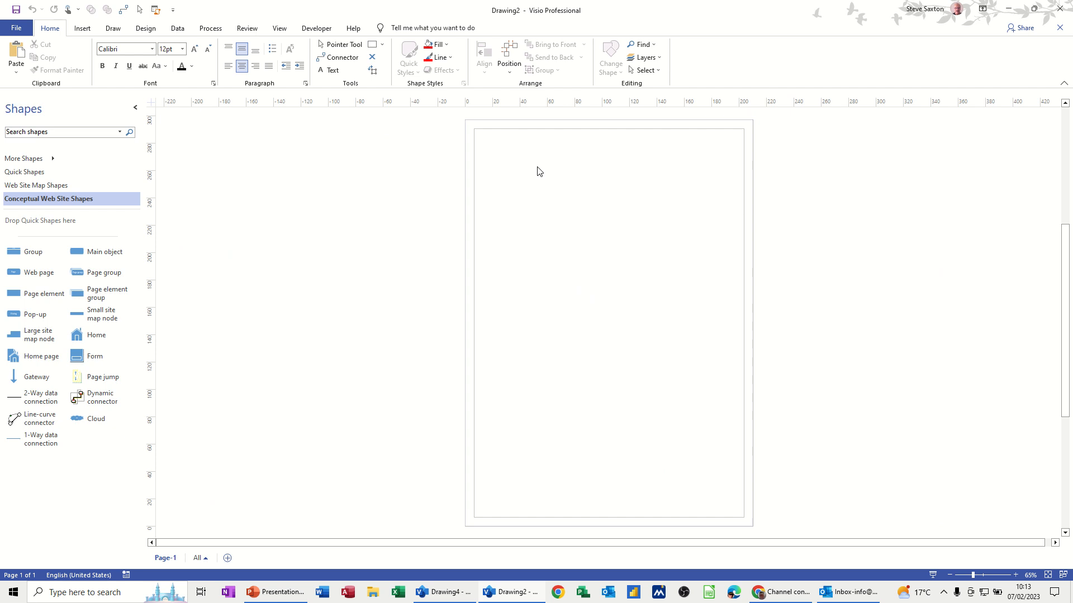
click(37, 173)
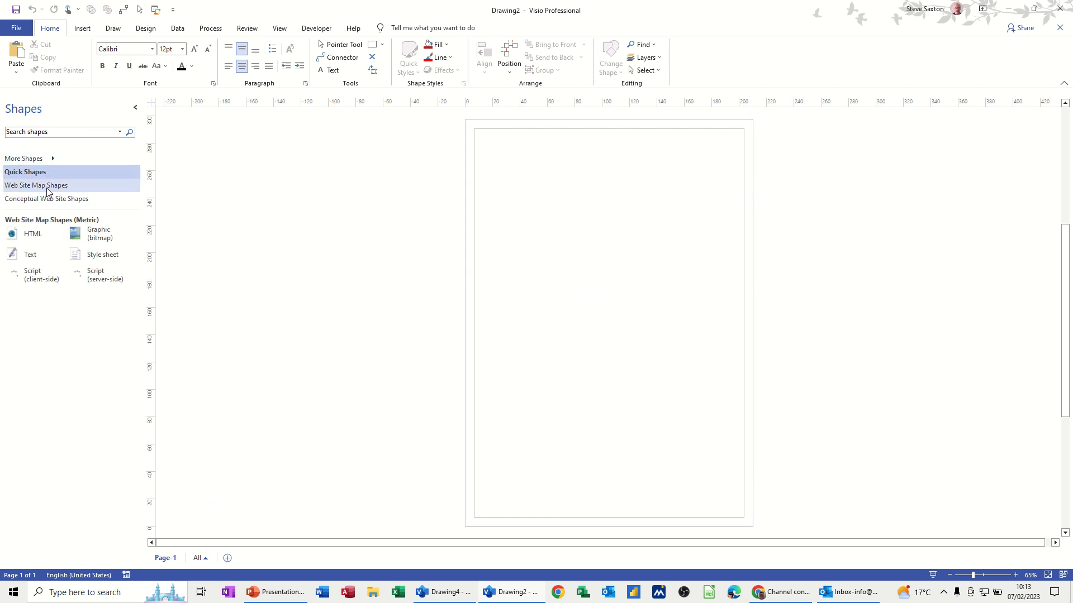
click(46, 187)
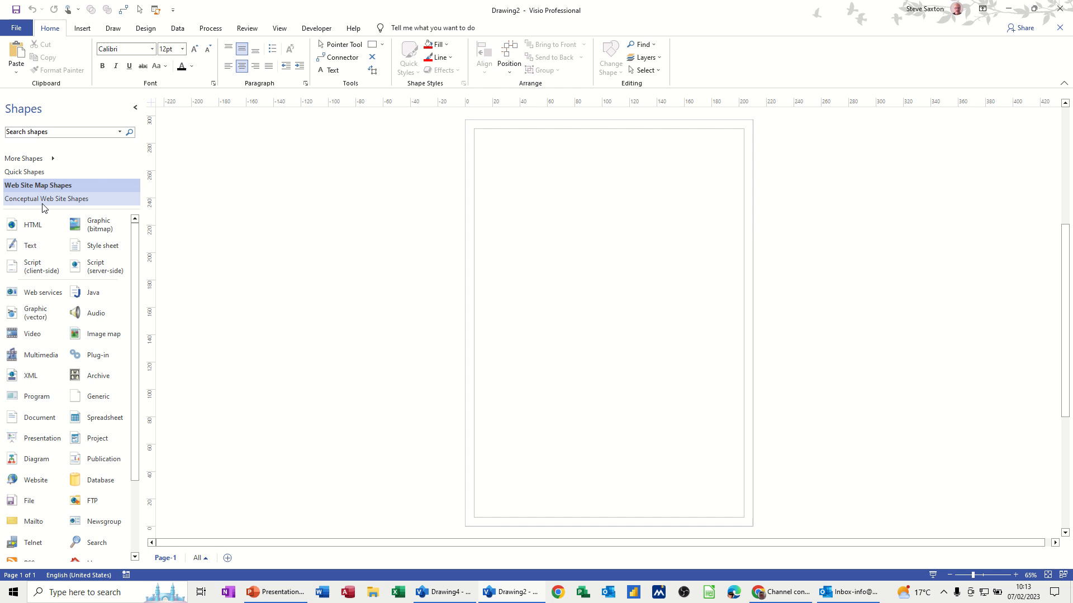
click(16, 202)
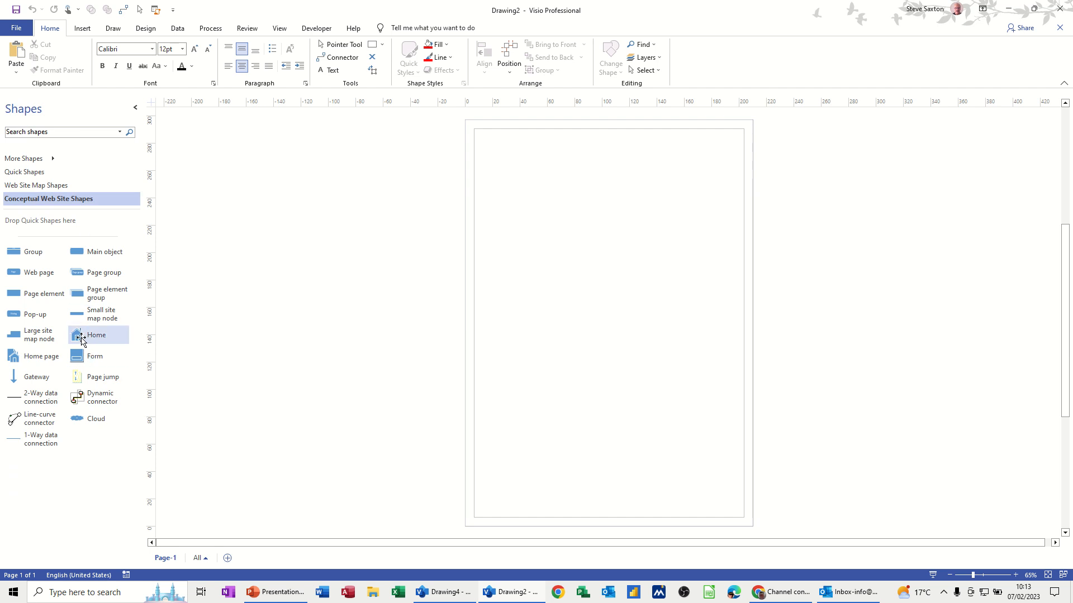
Place a Home shape in the left part of the page and connect a Page group to its right side
drag(78, 336, 505, 274)
ctrl+scroll(713, 373, up, 4)
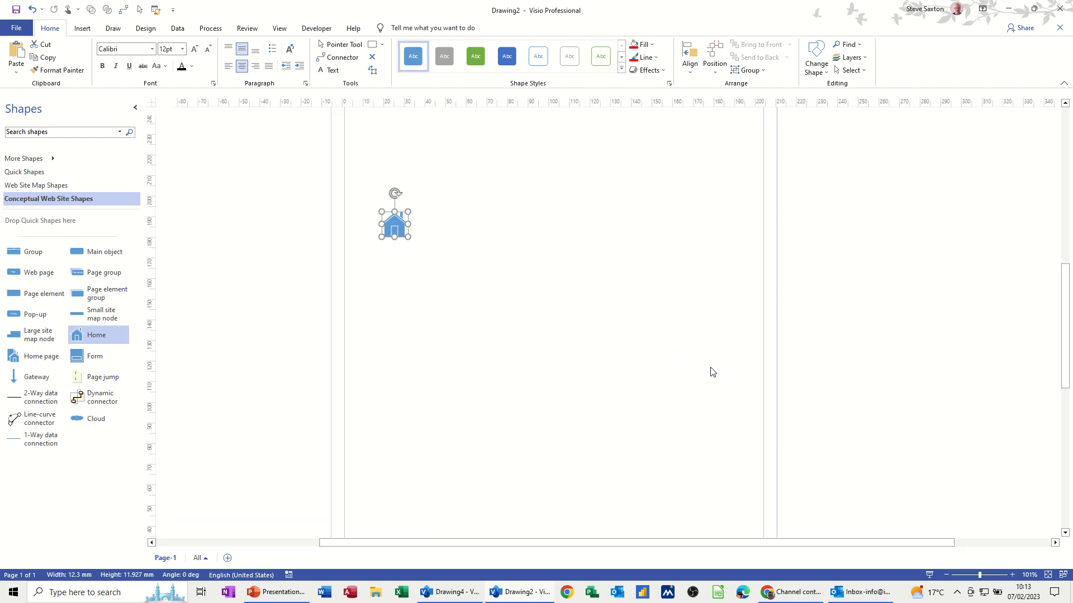
scroll(397, 319, up, 3)
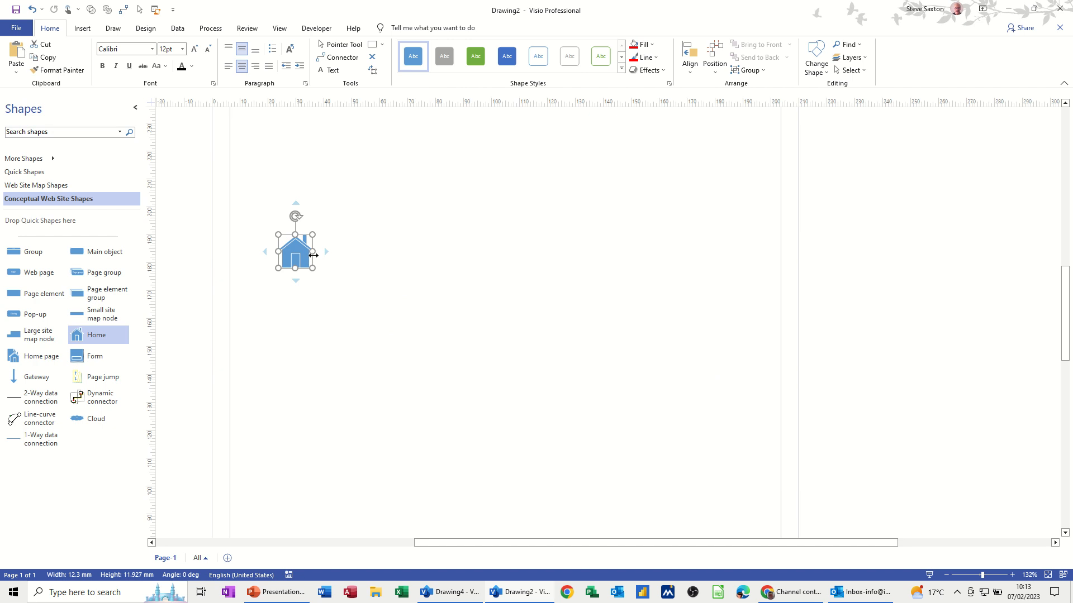
mouse_move(327, 252)
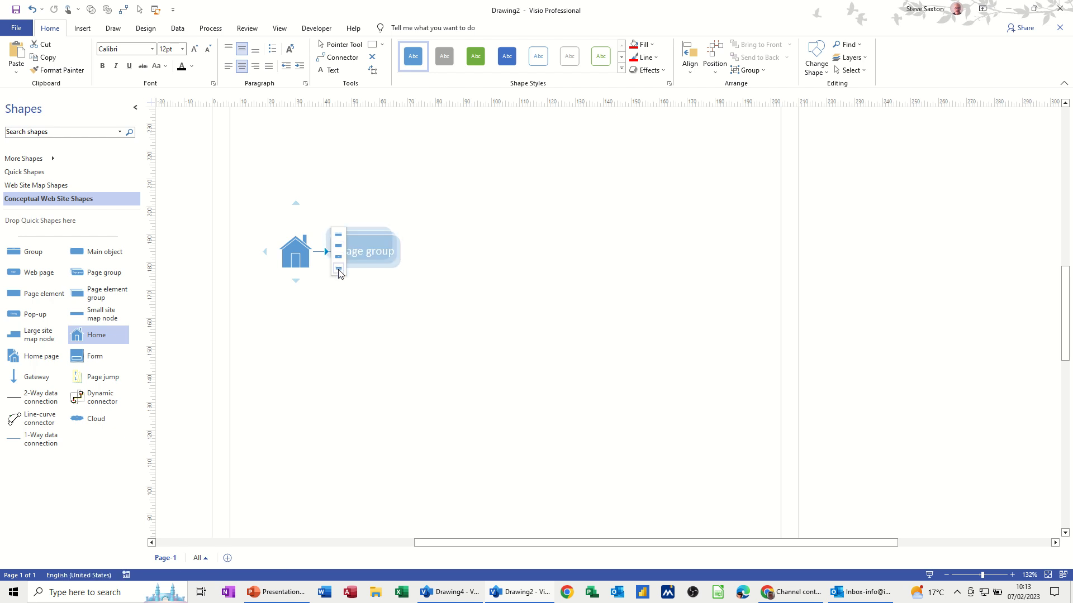
click(339, 270)
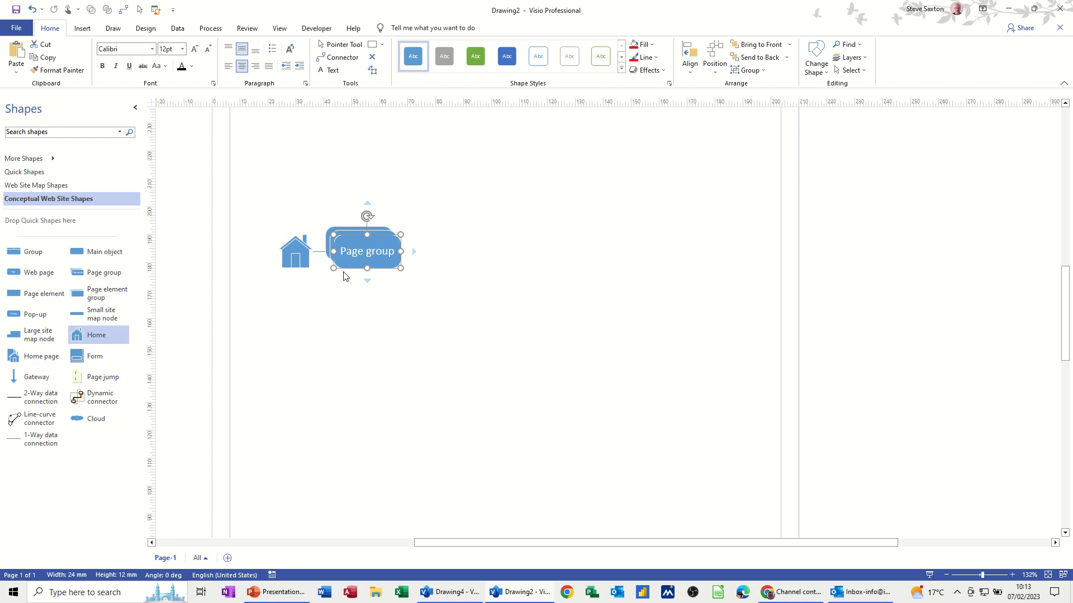
Connect two more Page groups to the Home shape, aligned in a column below and above the first one
click(297, 262)
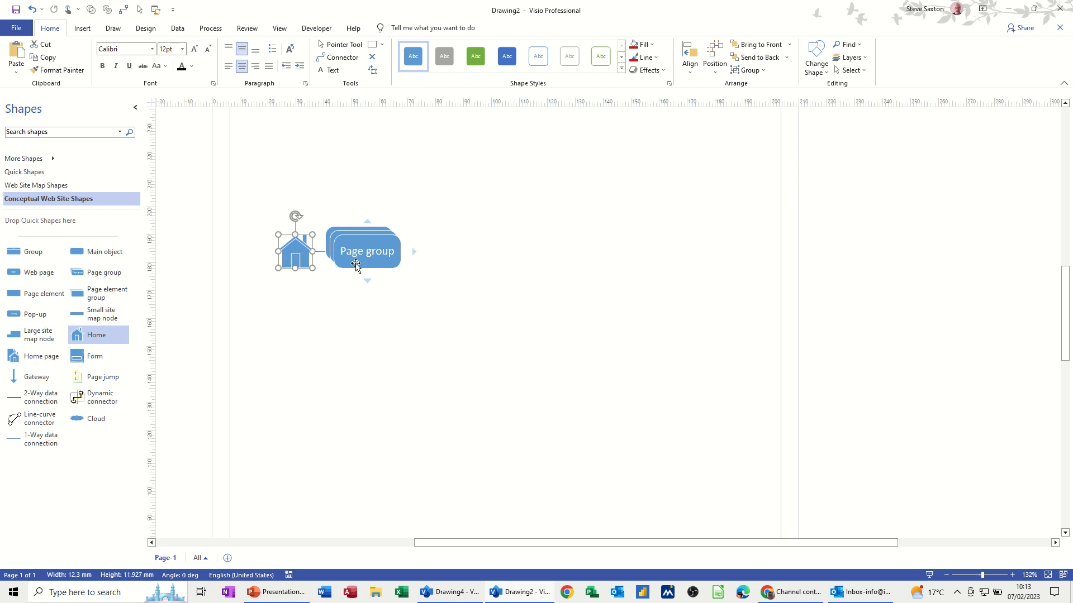
mouse_move(296, 280)
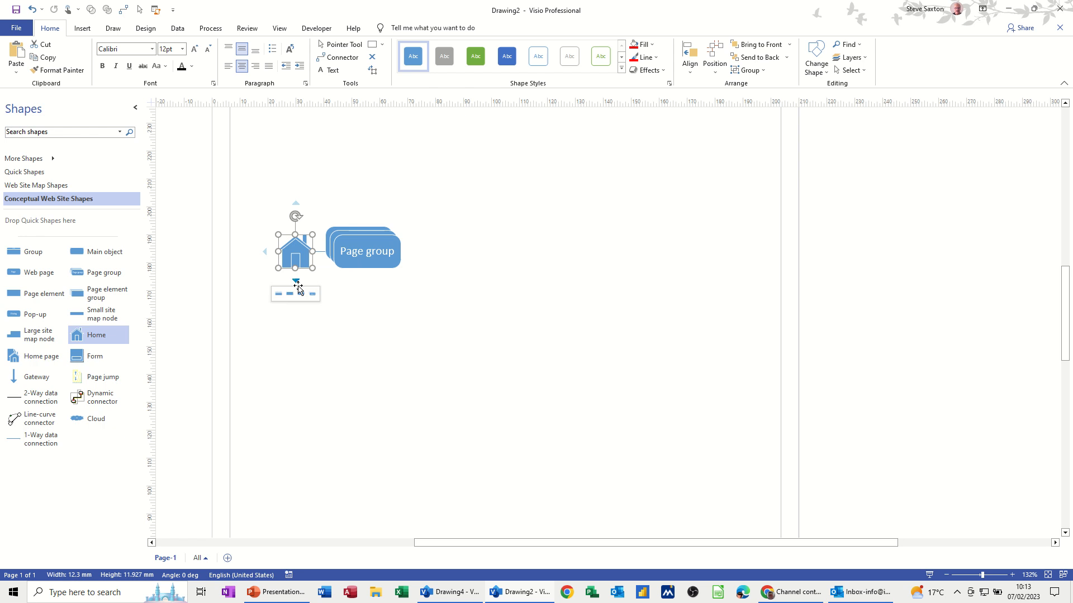
click(313, 295)
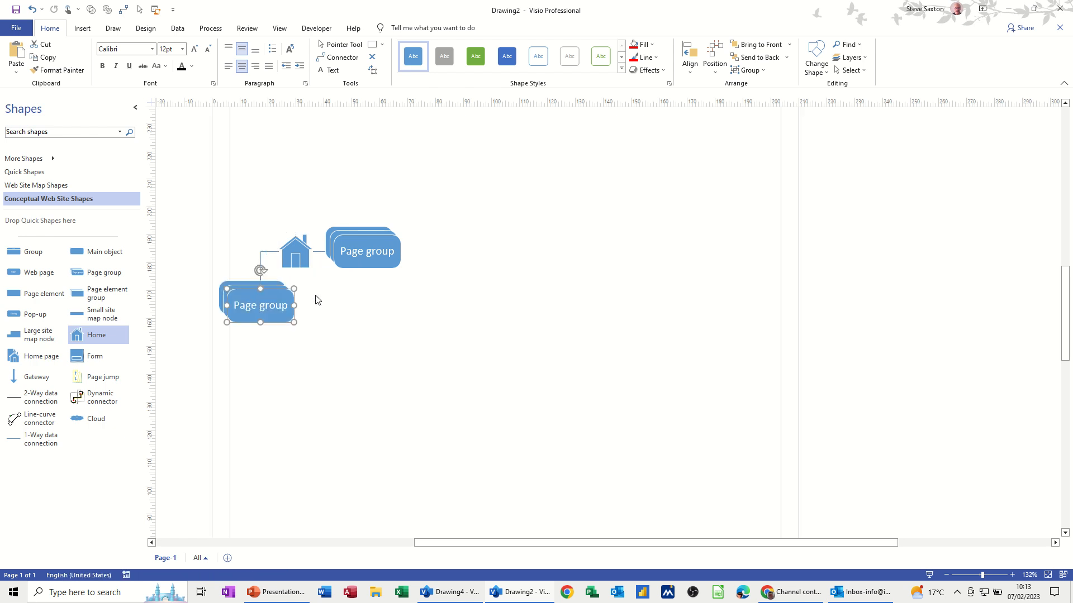
drag(266, 302, 356, 316)
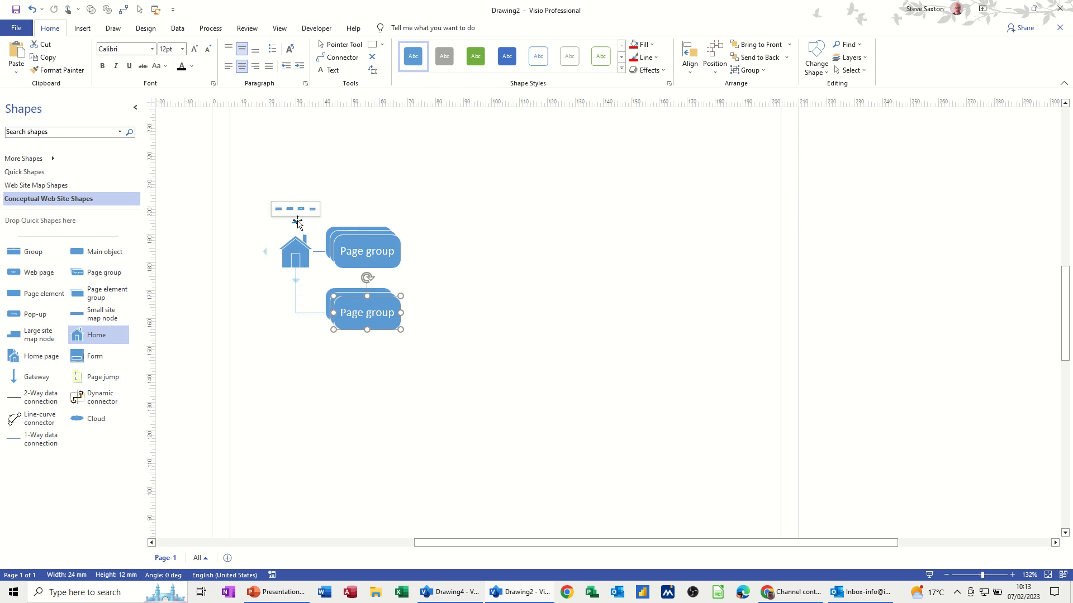
click(311, 209)
drag(262, 197, 376, 179)
Connect another two Page groups to the Home shape, placing one at the bottom and one at the top of the column
mouse_move(296, 281)
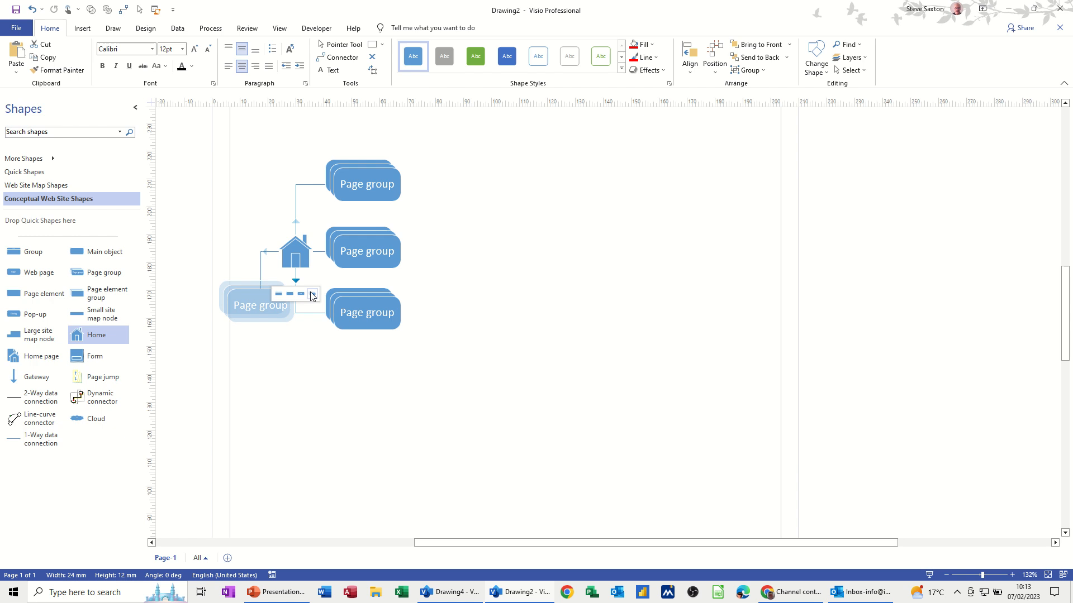
click(311, 297)
drag(264, 312, 372, 383)
mouse_move(296, 262)
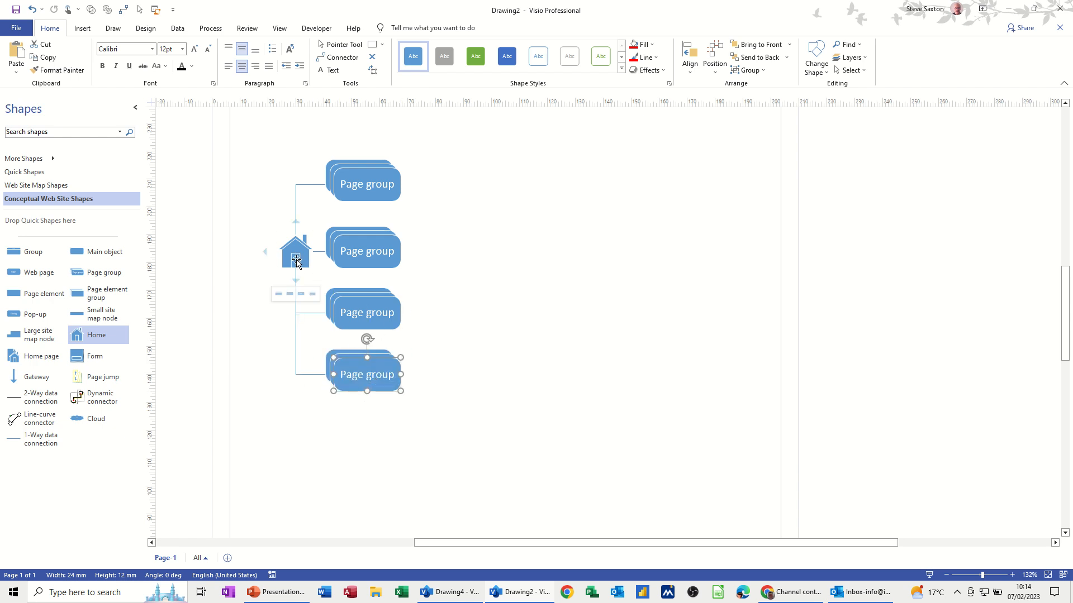
click(312, 295)
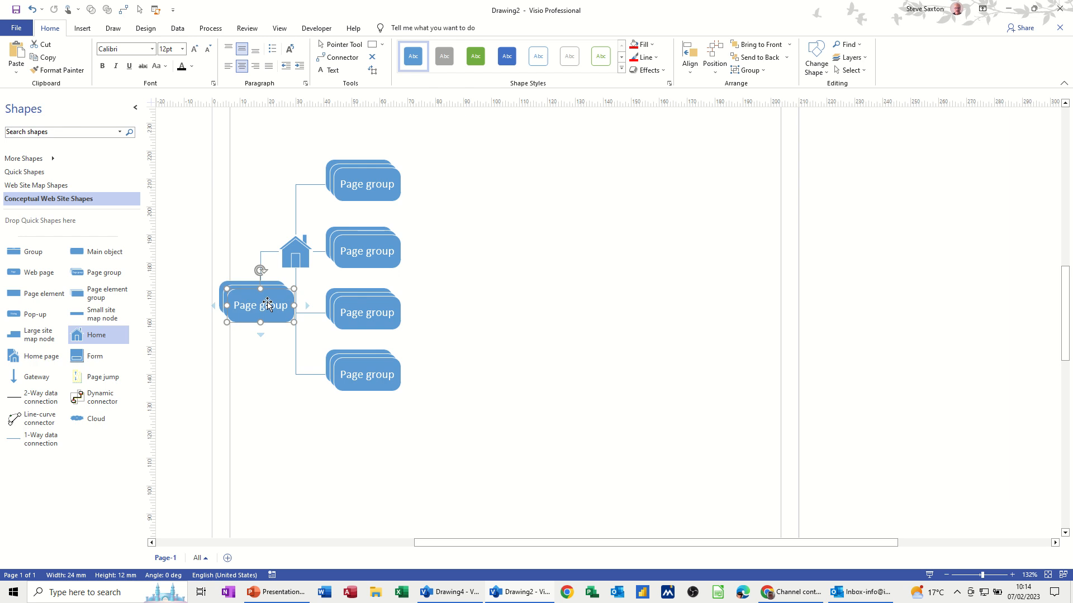
drag(267, 304, 367, 124)
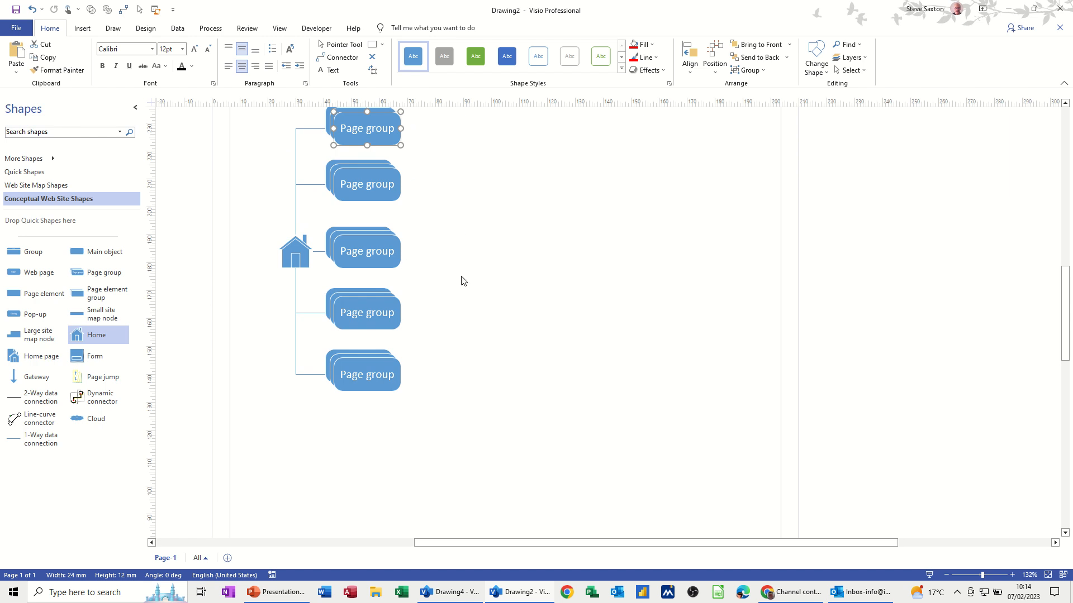
Label the top two page groups in the column Courses and About
scroll(462, 280, up, 3)
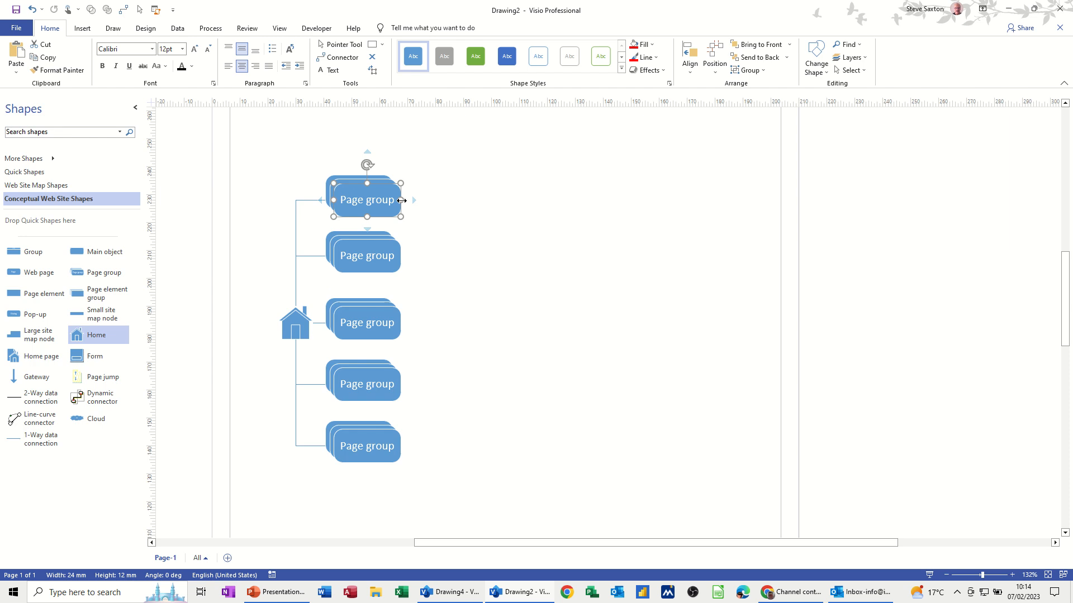
double_click(366, 202)
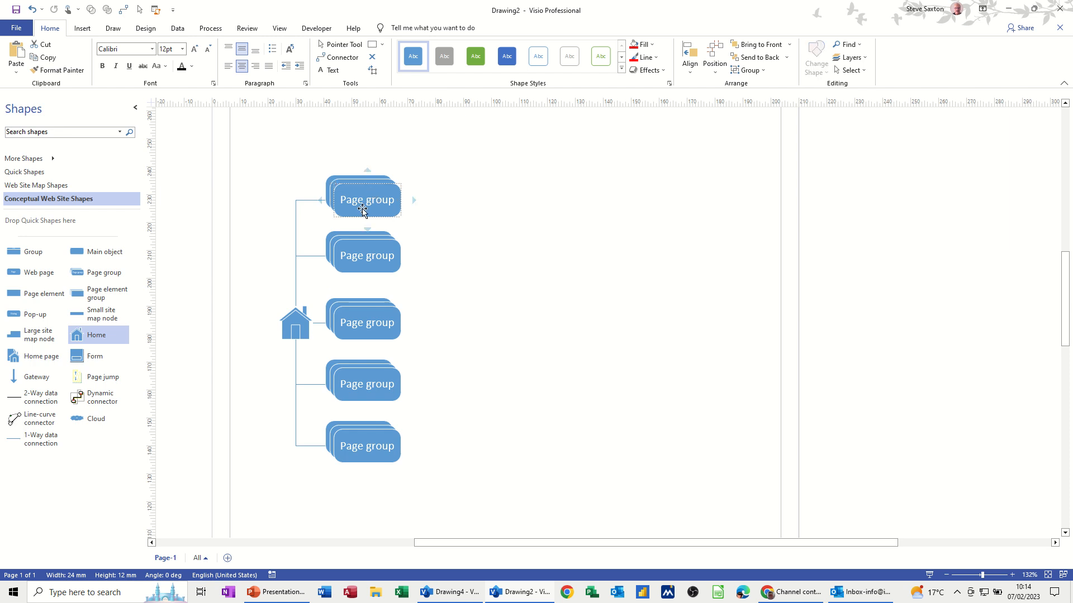
key(Escape)
click(577, 161)
text(Courses)
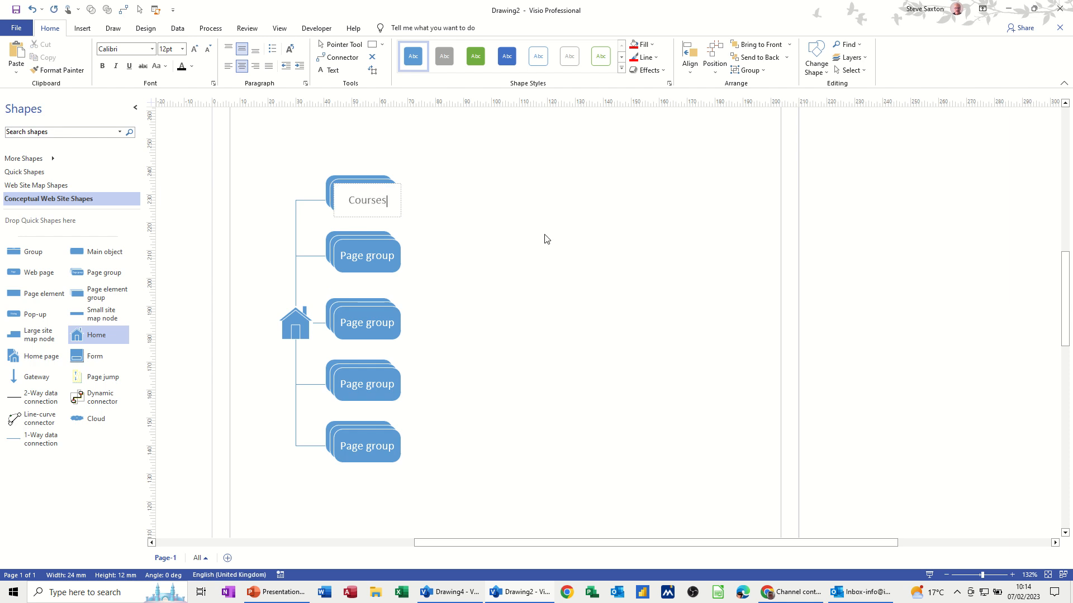
click(371, 255)
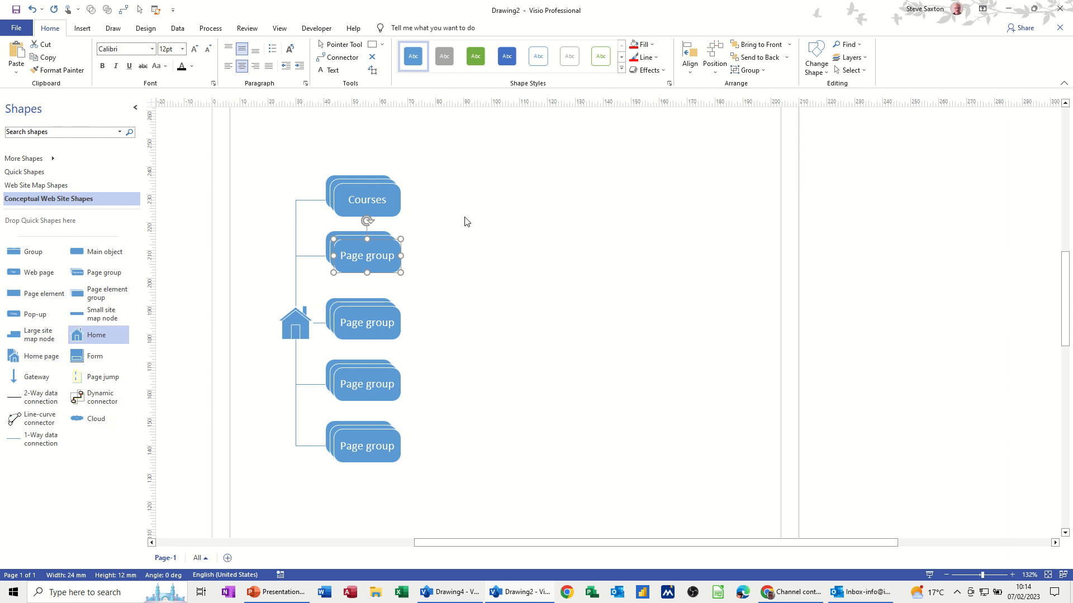
text(About)
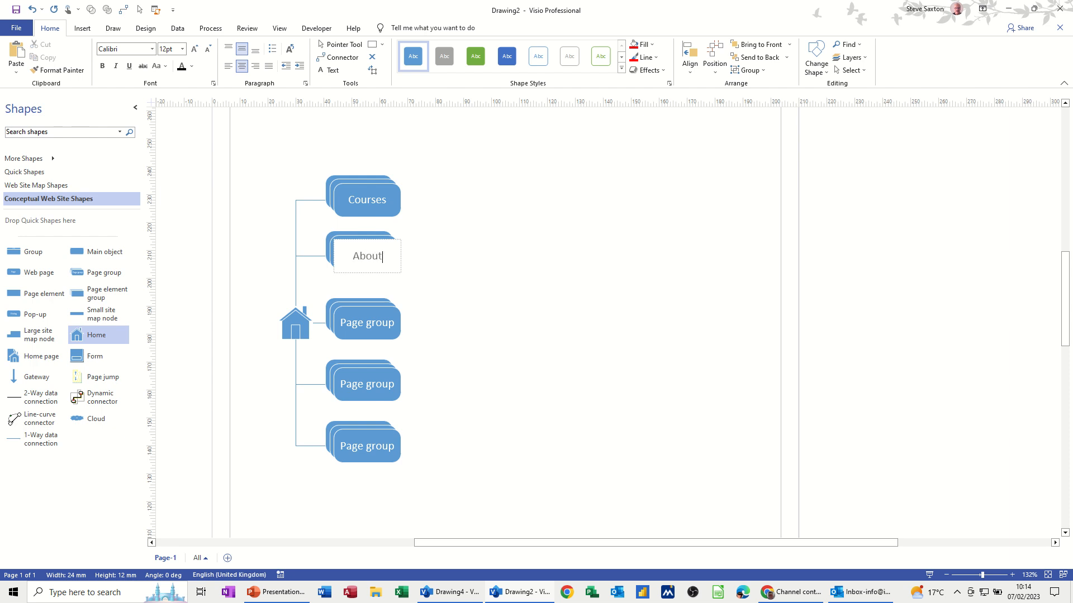
Label the remaining three page groups, from top to bottom, Booking, History and Location
click(371, 320)
text(Booking)
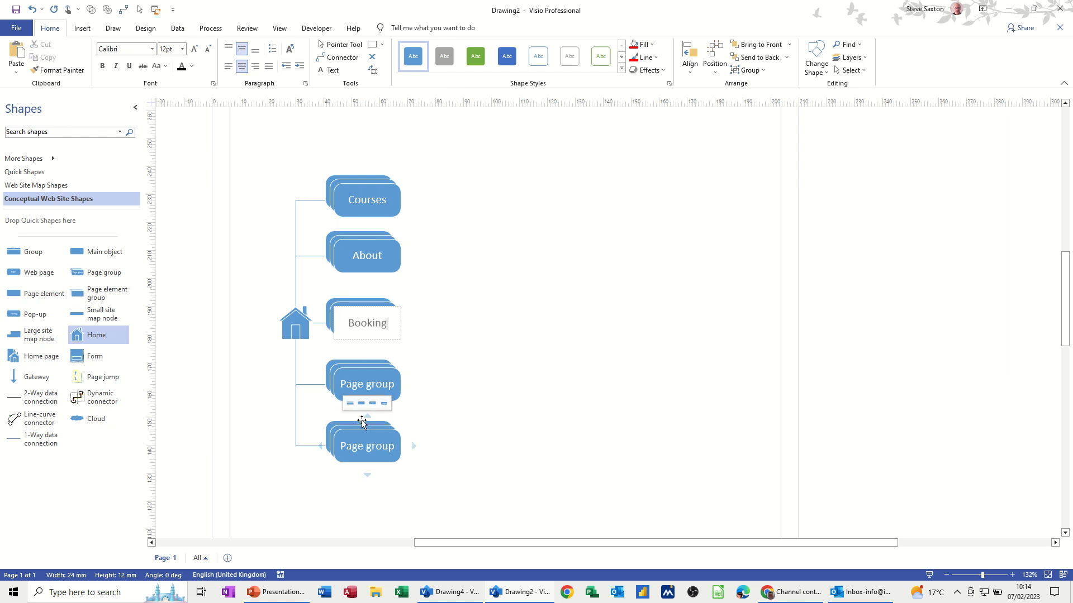
click(362, 384)
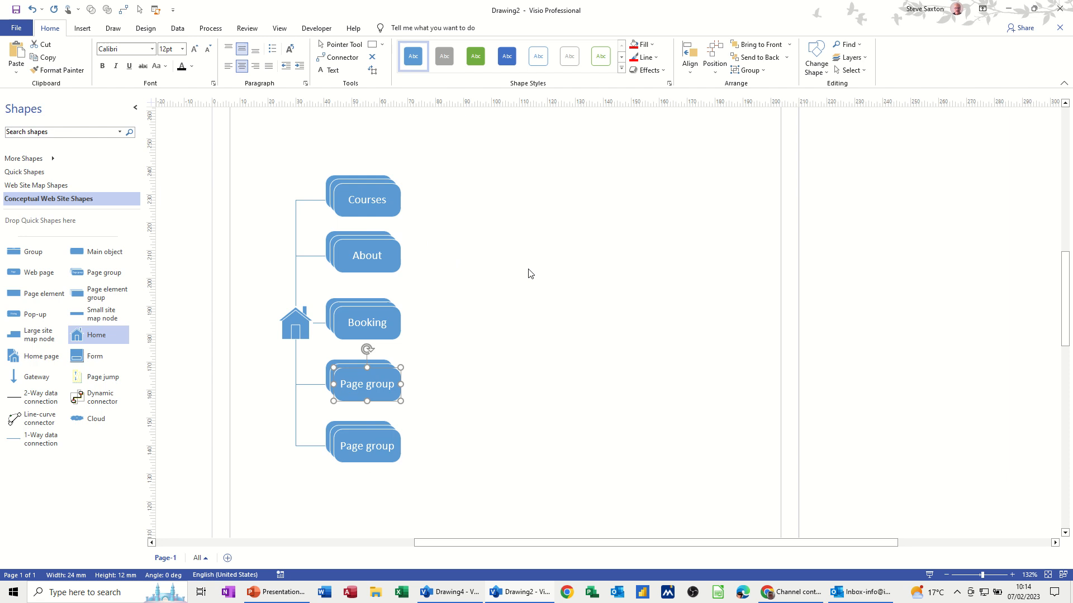
text(History)
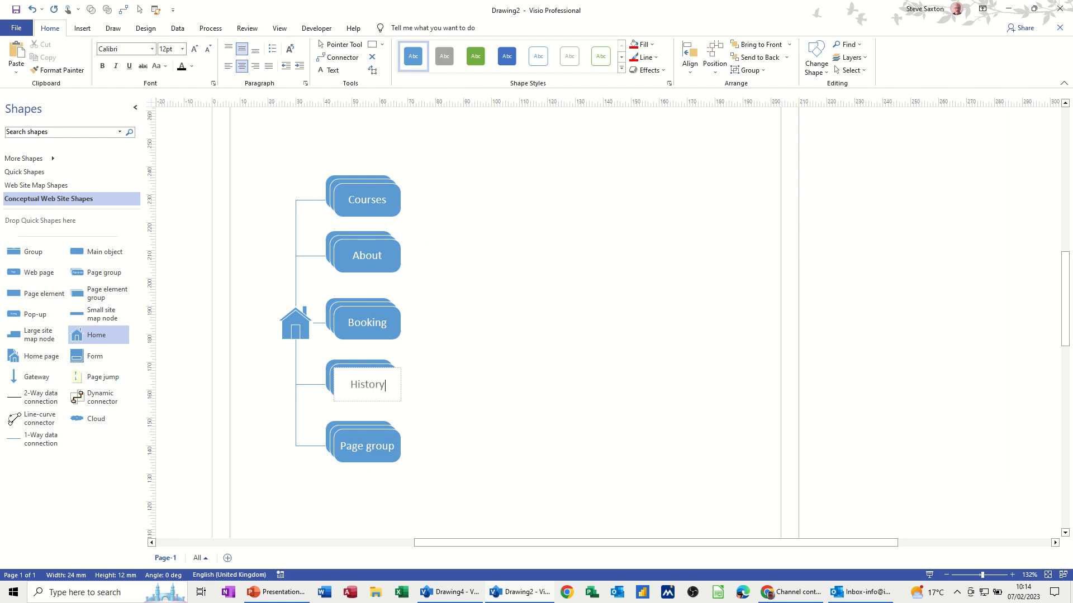
click(344, 445)
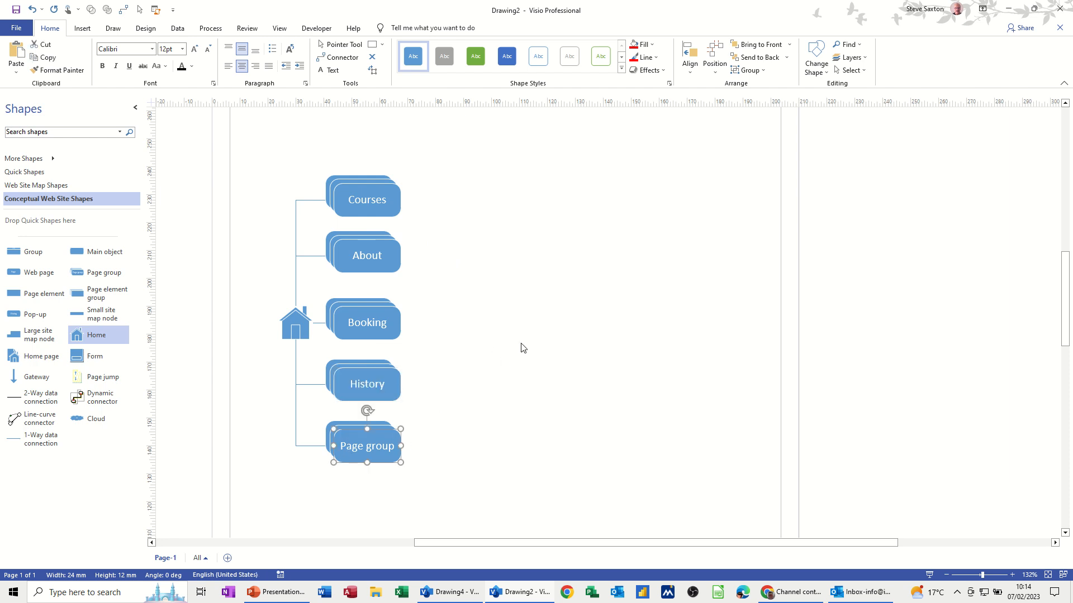
text(Location)
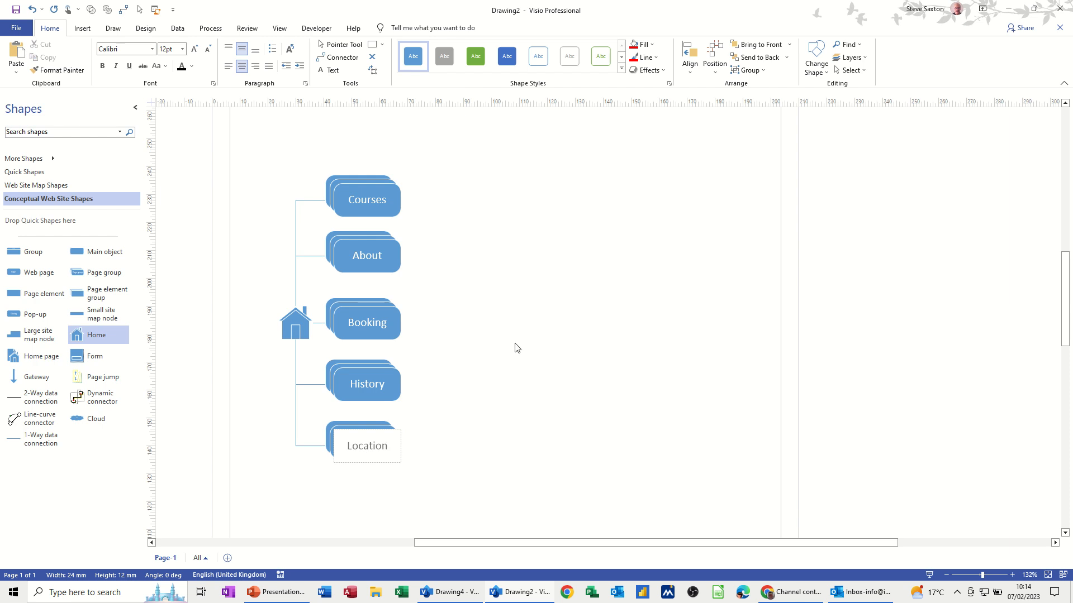
click(448, 355)
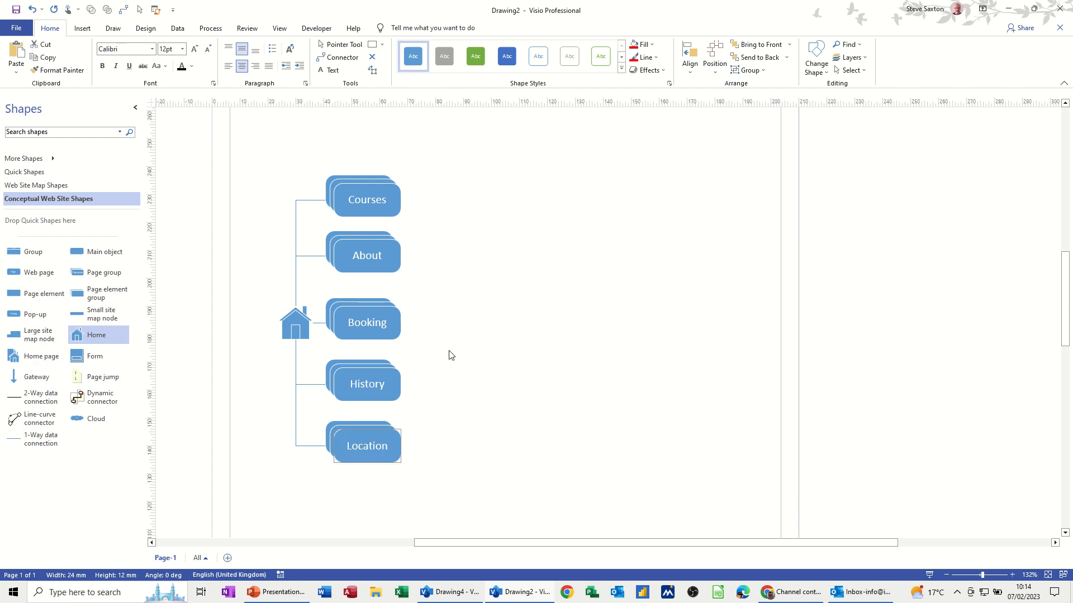
Connect a Page shape to the right of Courses and a second Page shape to the right of that one
click(379, 206)
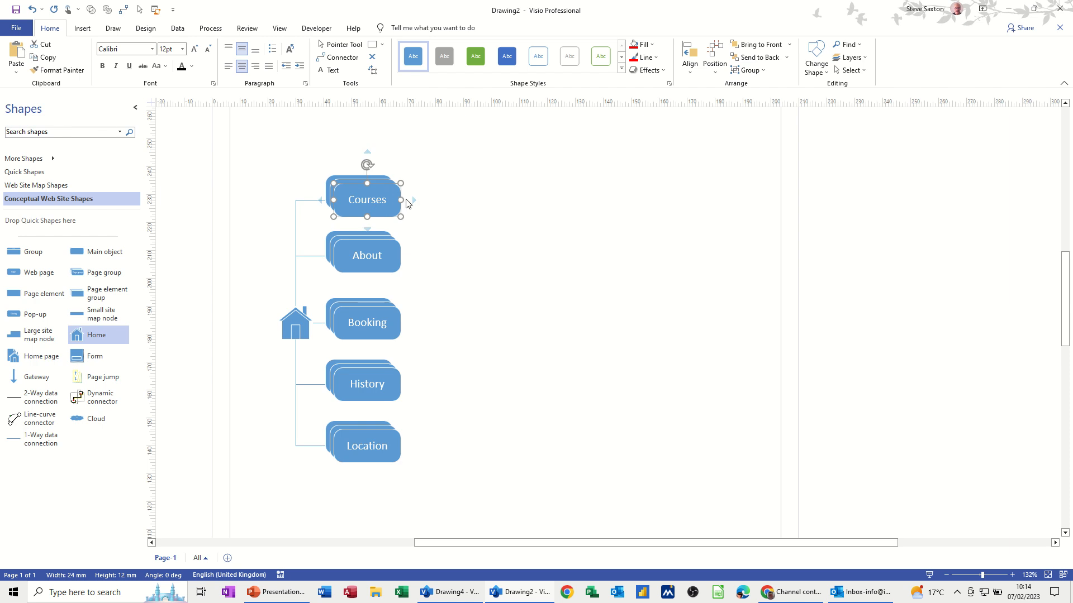
mouse_move(415, 201)
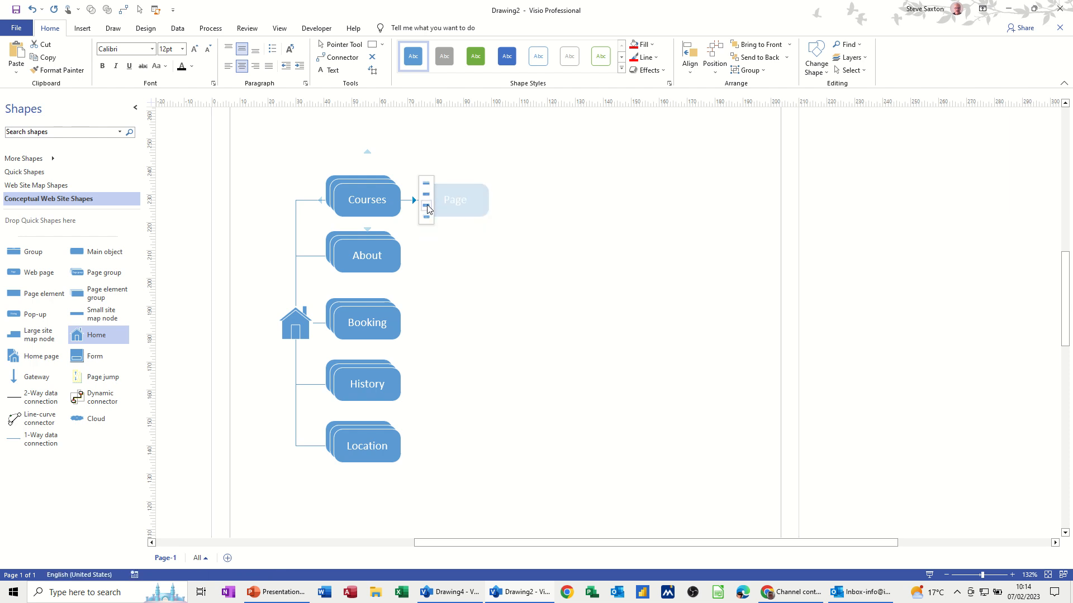
click(427, 205)
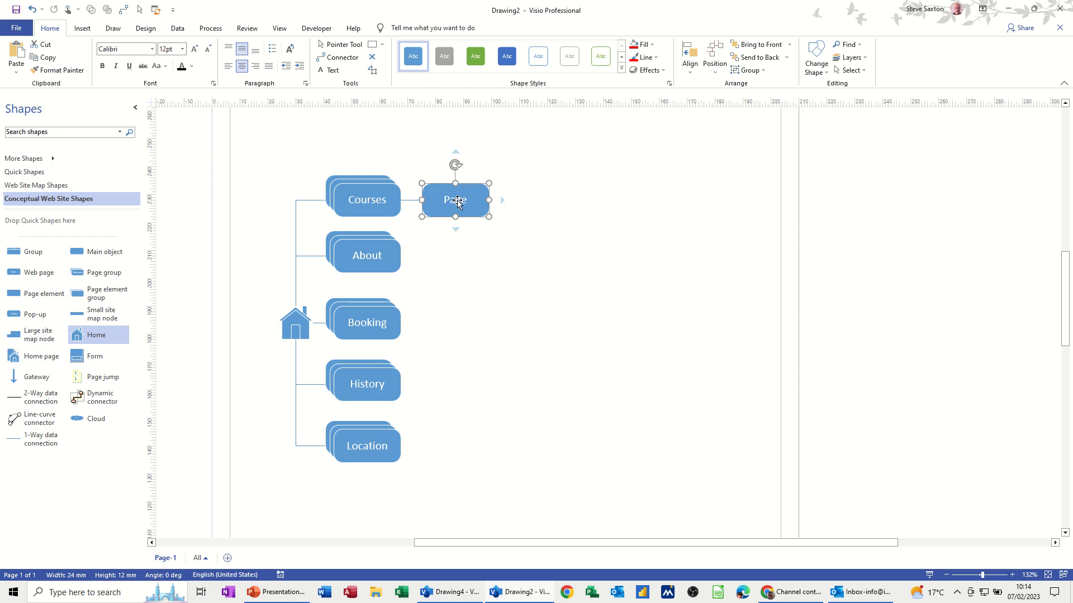
click(596, 223)
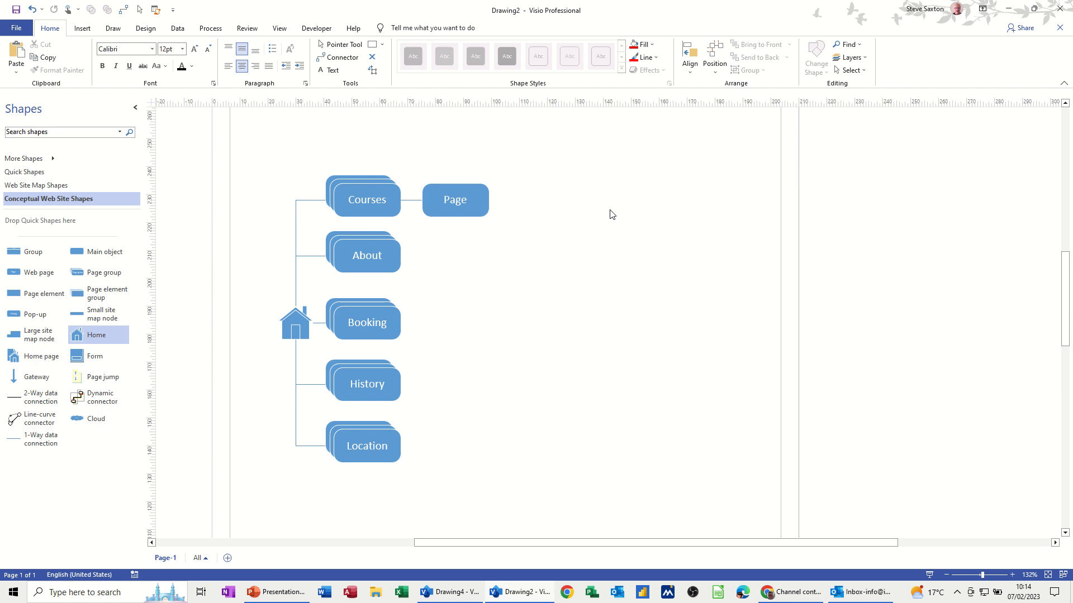
mouse_move(502, 200)
click(514, 209)
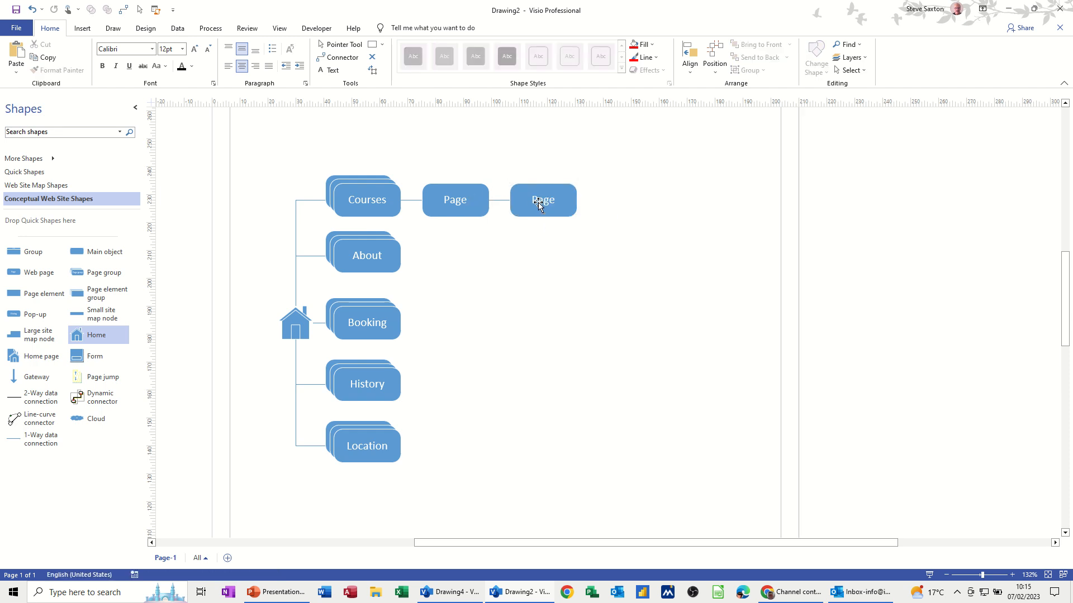
Label the second page to the right of Courses Classroom
click(568, 202)
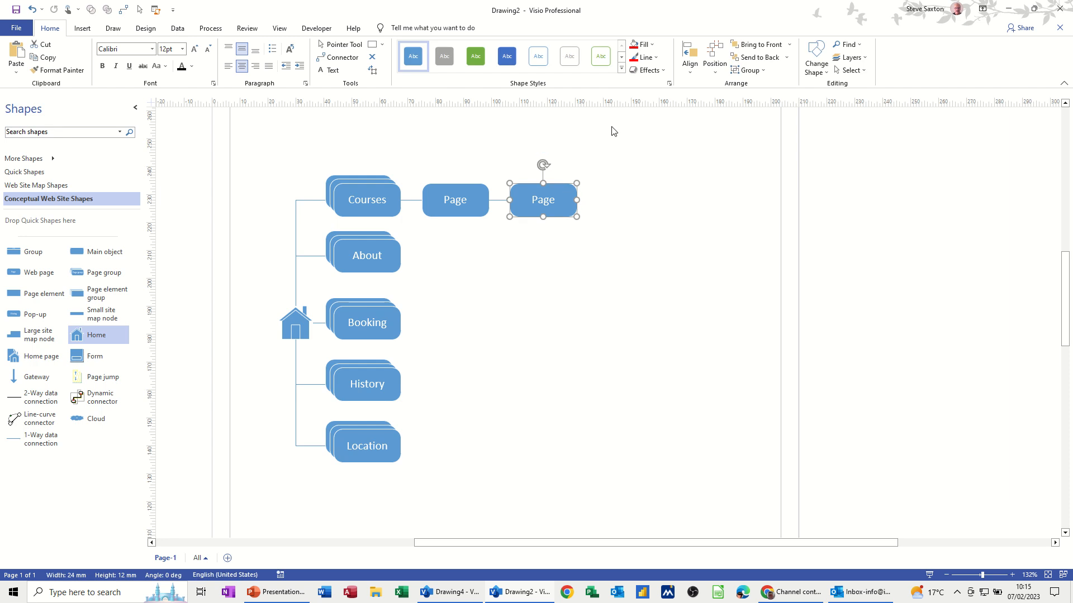
text(Class)
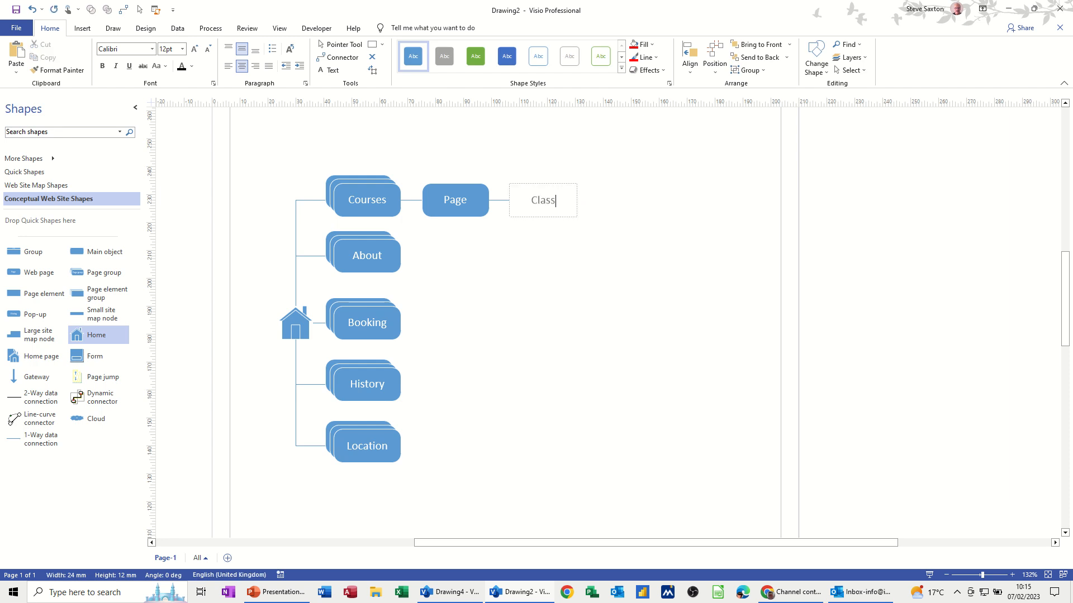
text(room)
click(568, 233)
Connect a Page shape to the right of Classroom and label it Virtual
mouse_move(590, 201)
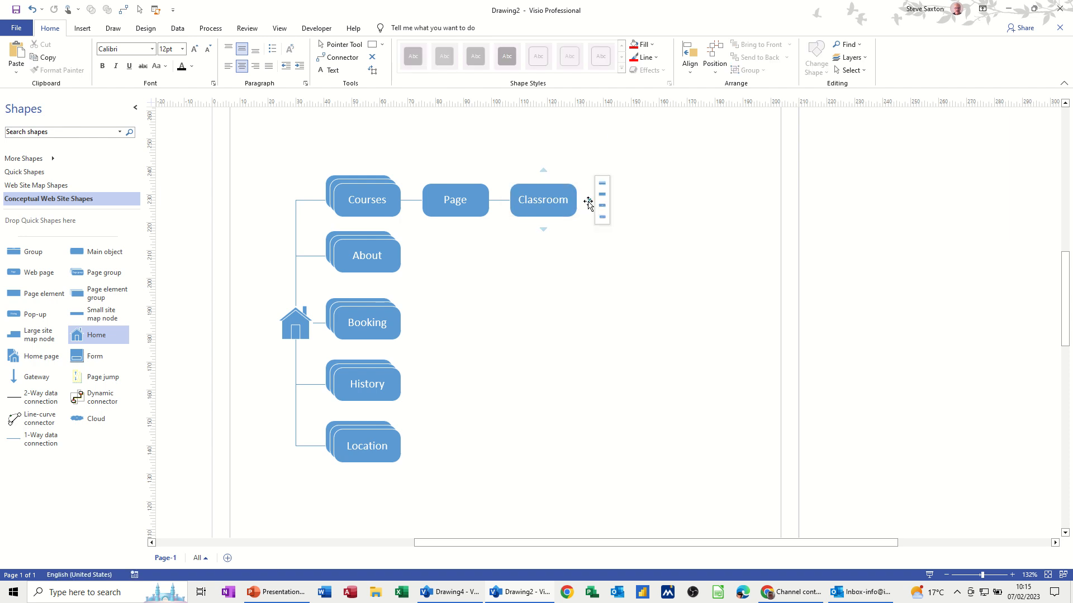
click(604, 209)
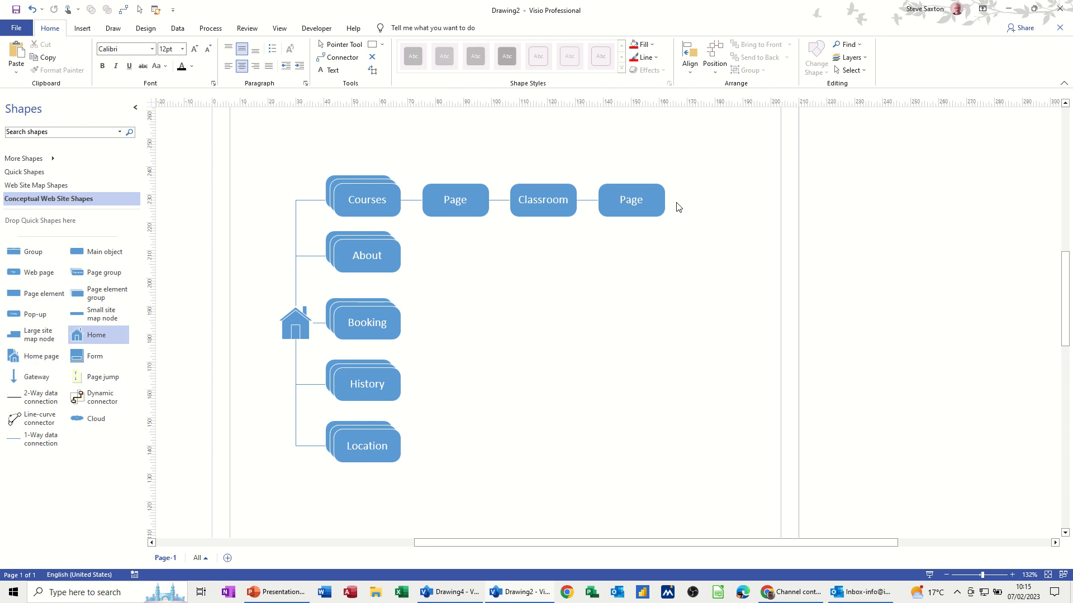
click(652, 202)
text(Virtual)
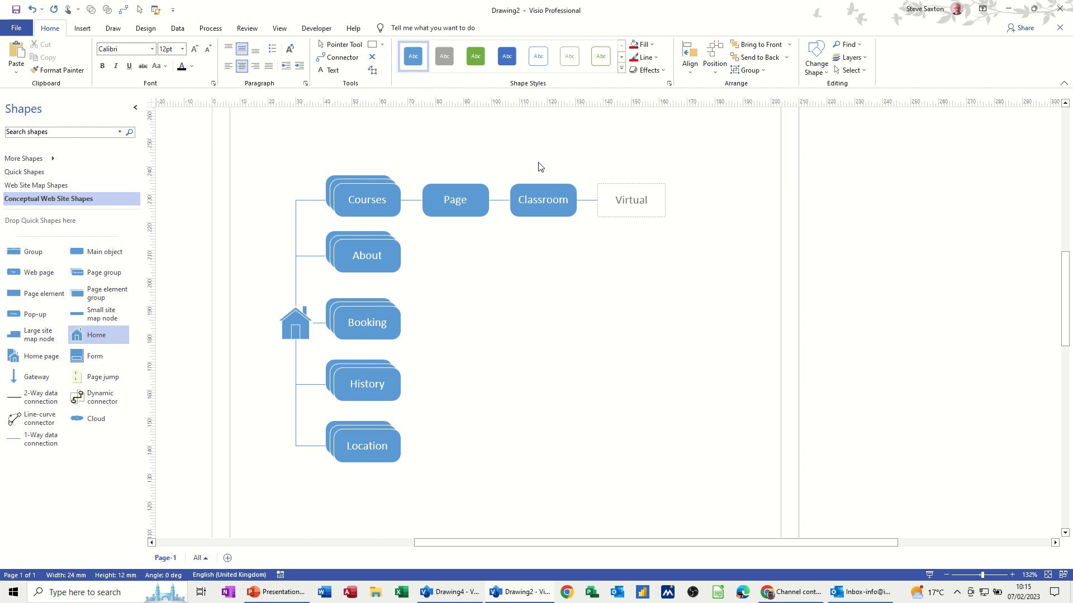
click(525, 238)
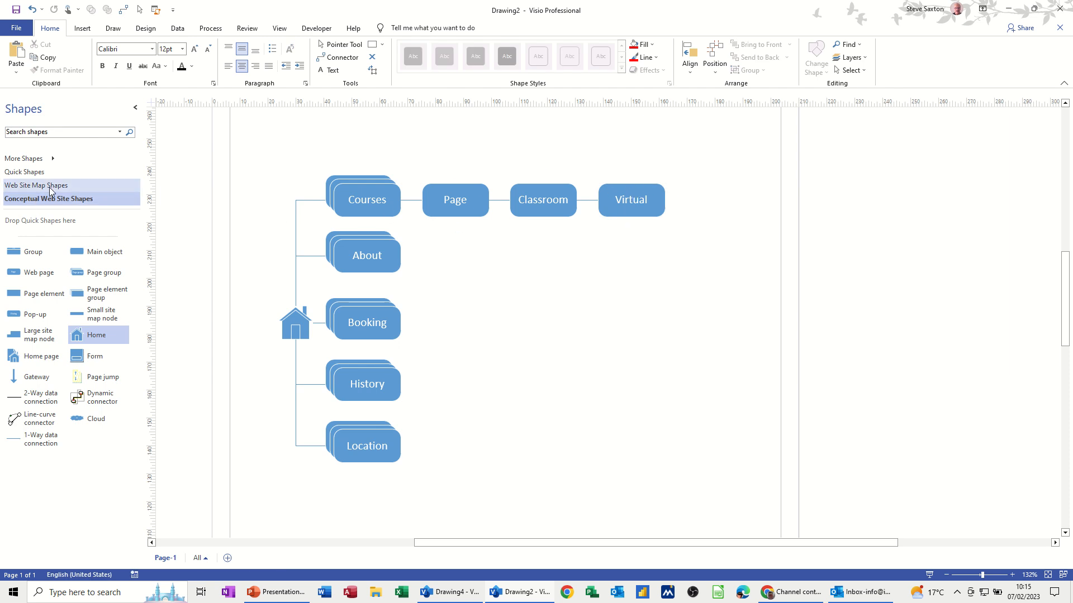
Connect two Page shapes in sequence to the right of About and label them Customers and Follow Up
mouse_move(679, 200)
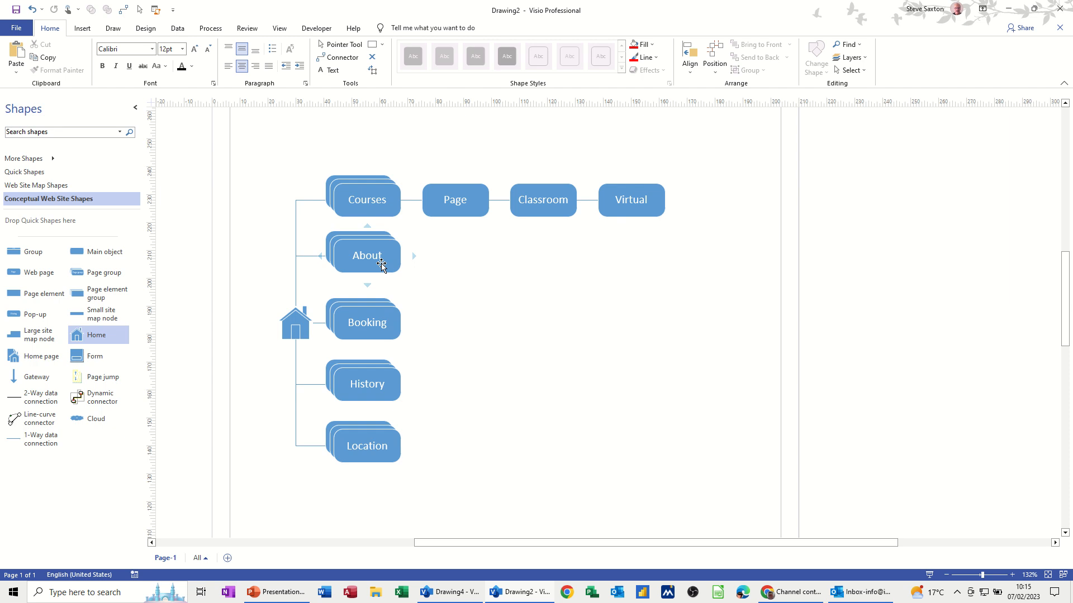
mouse_move(414, 256)
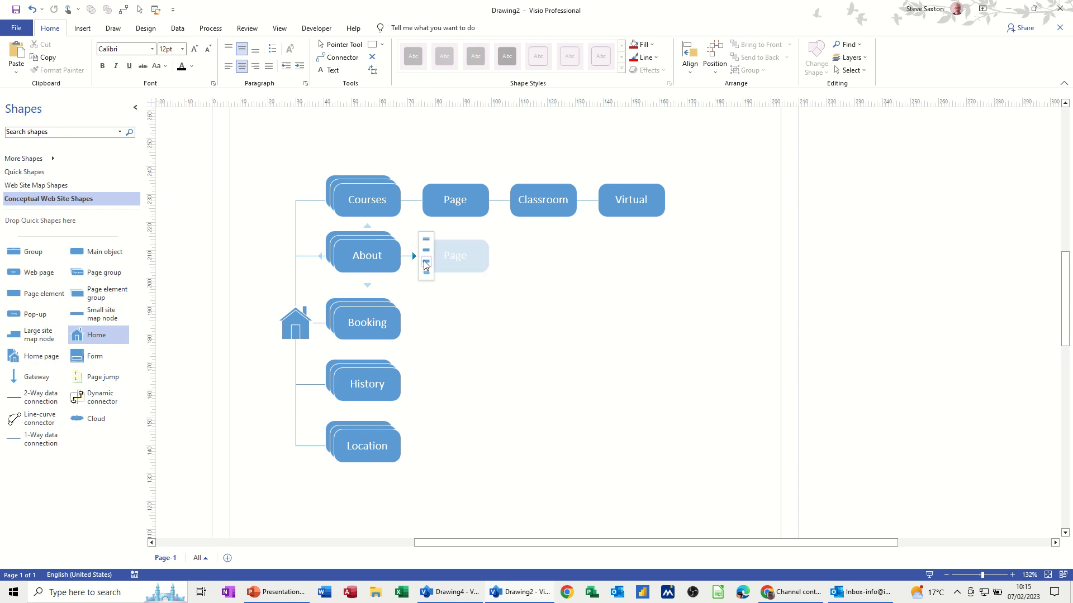
click(425, 261)
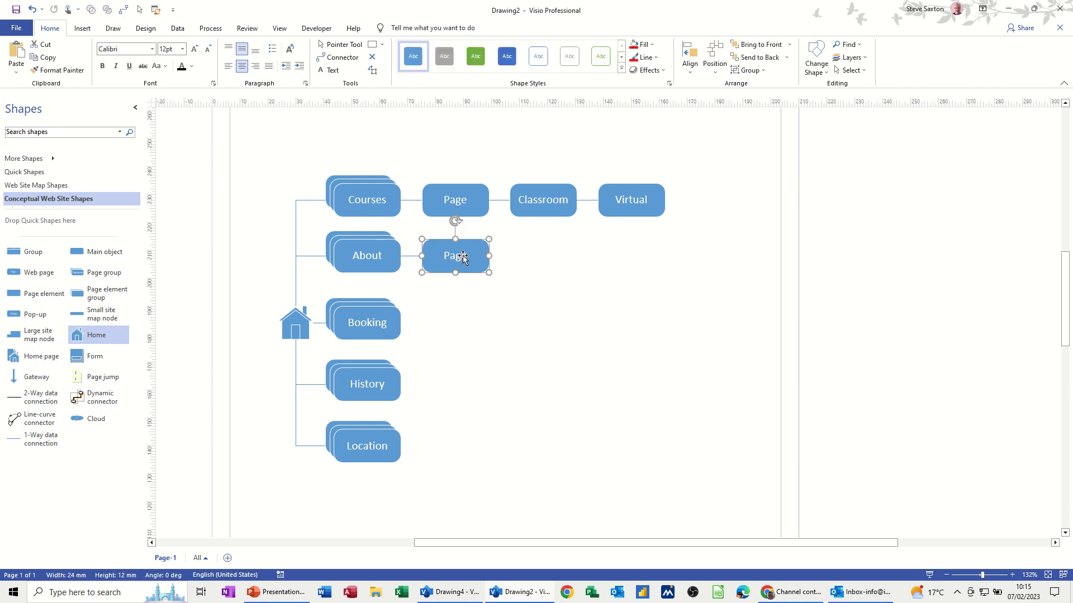
text(Custo)
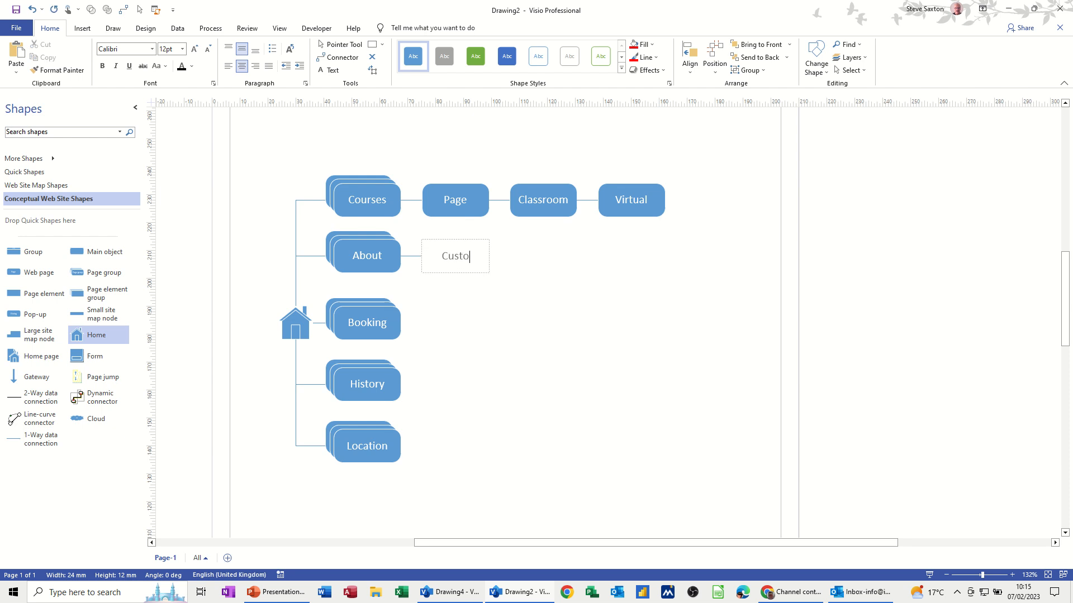
text(mers)
key(Escape)
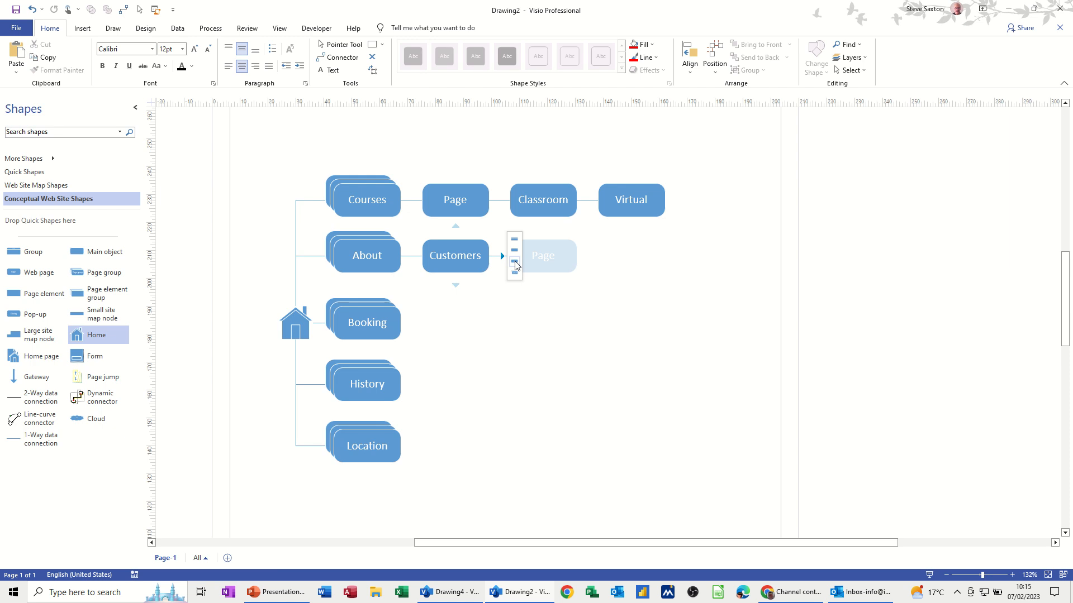
click(514, 263)
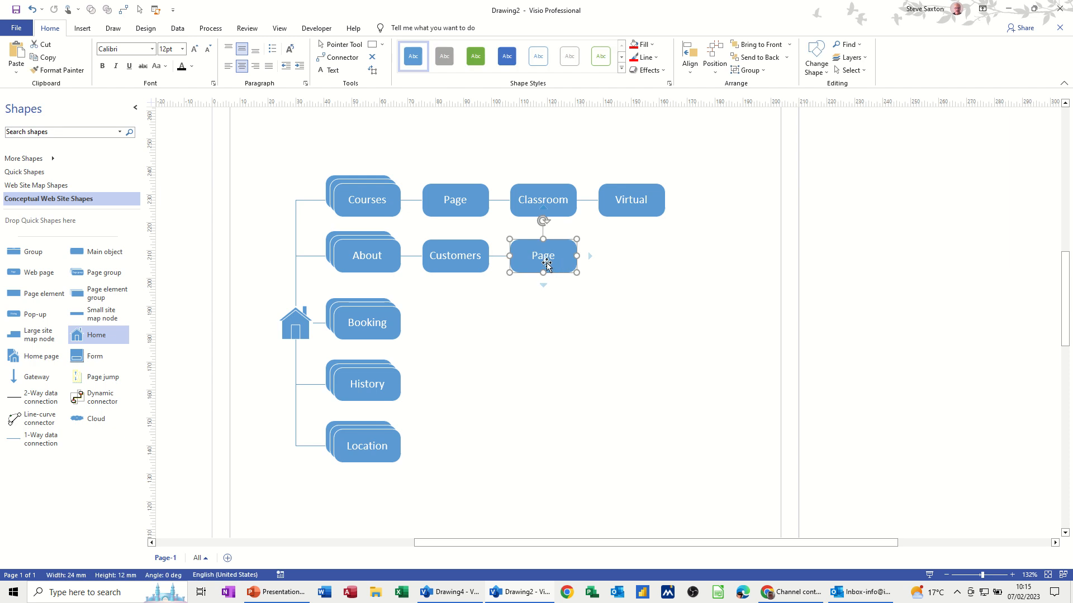
text(Follow Up)
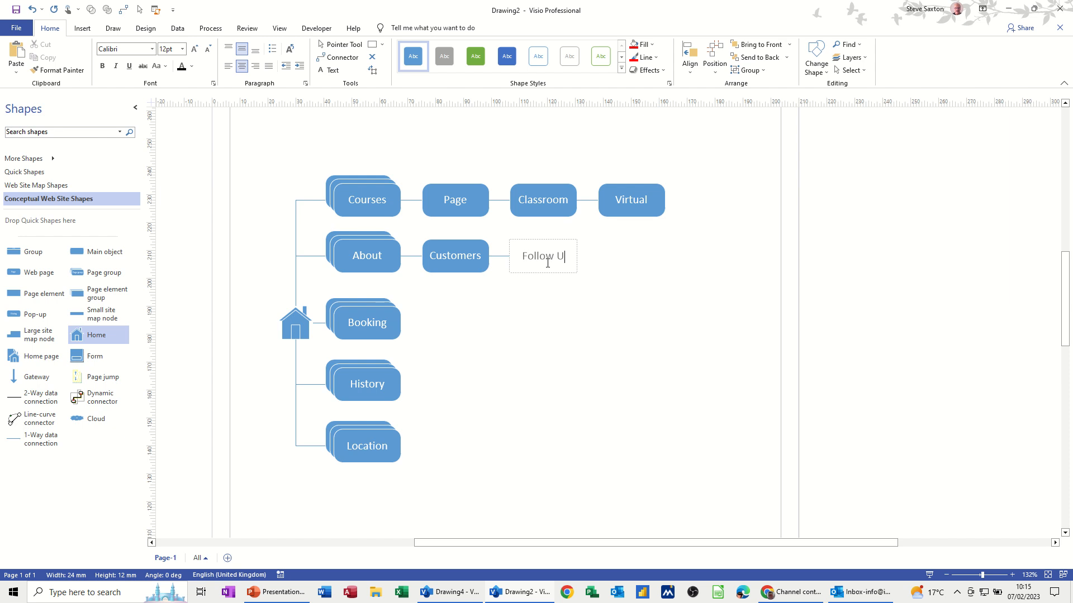
Connect a Page shape to the right of Booking and label it Excel
click(398, 331)
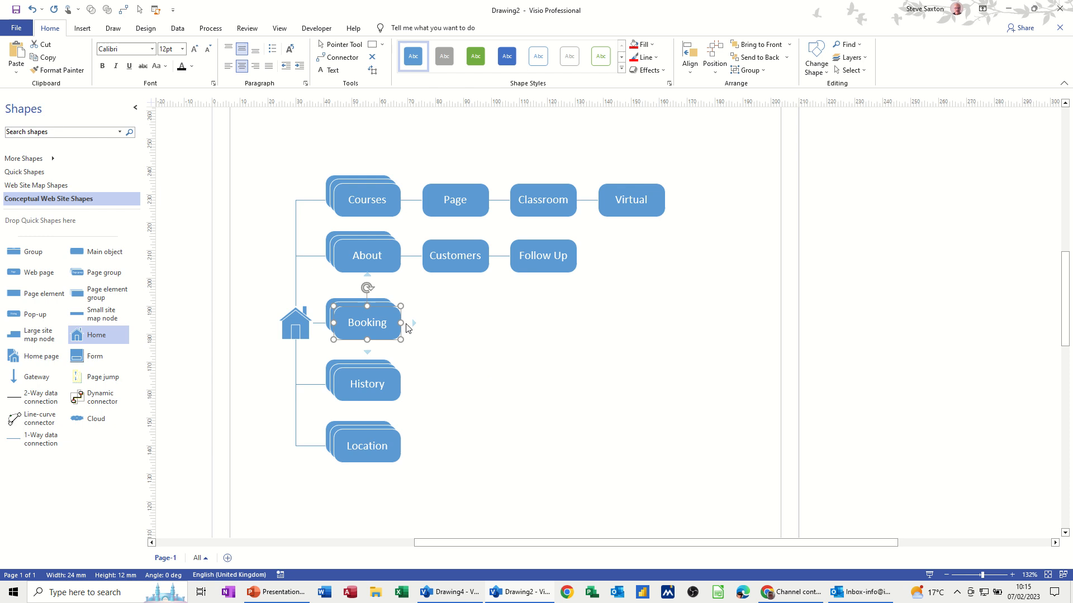
mouse_move(413, 323)
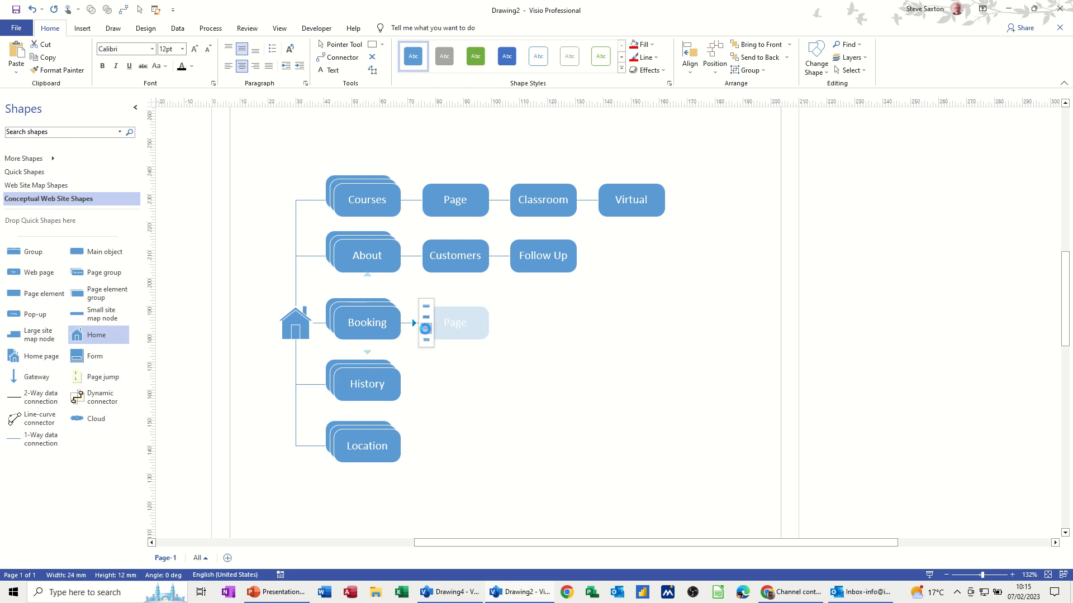
click(427, 329)
text(Excel)
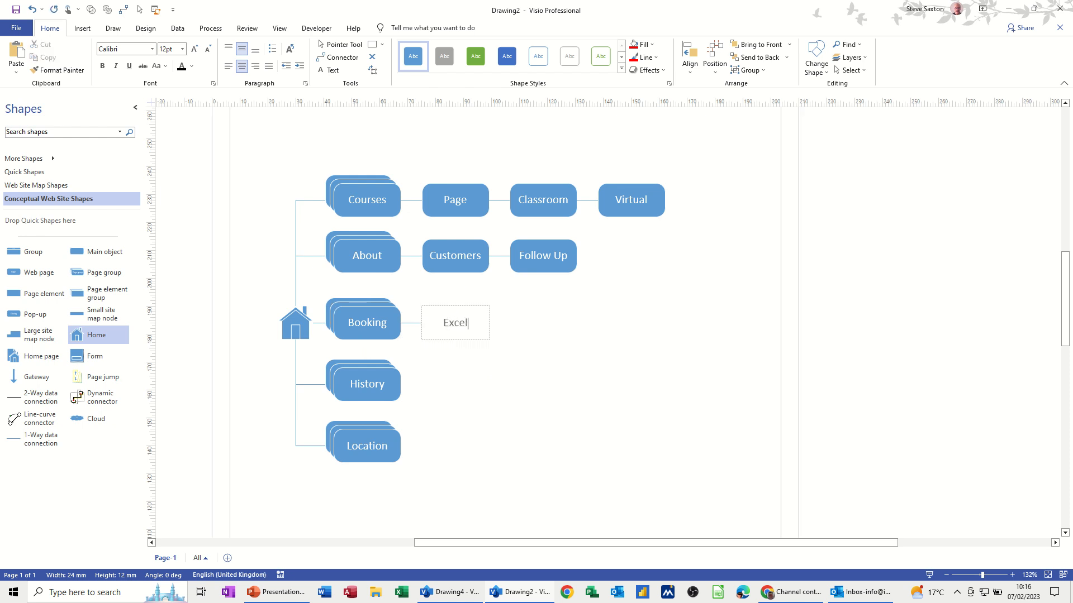
click(499, 364)
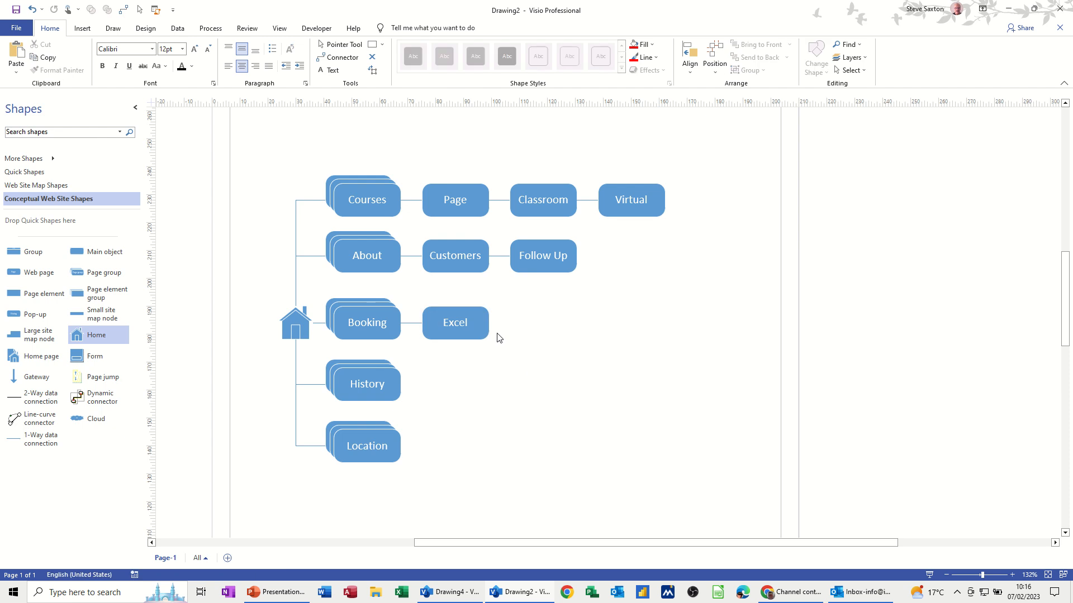
Extend the Booking row beyond Excel with two more connected Page shapes labelled Word and Project
click(514, 328)
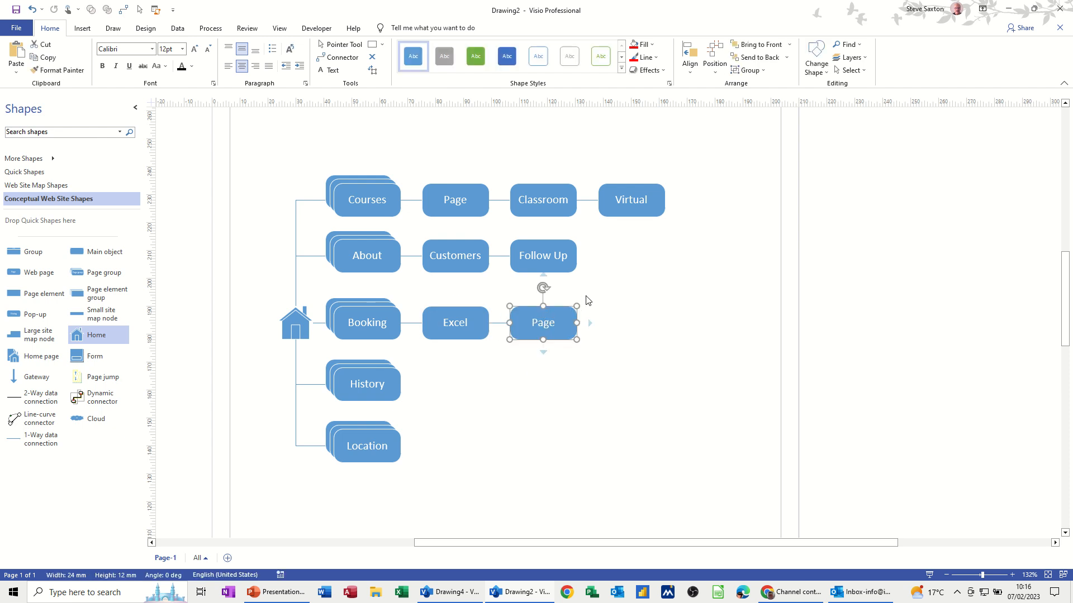
text(Word)
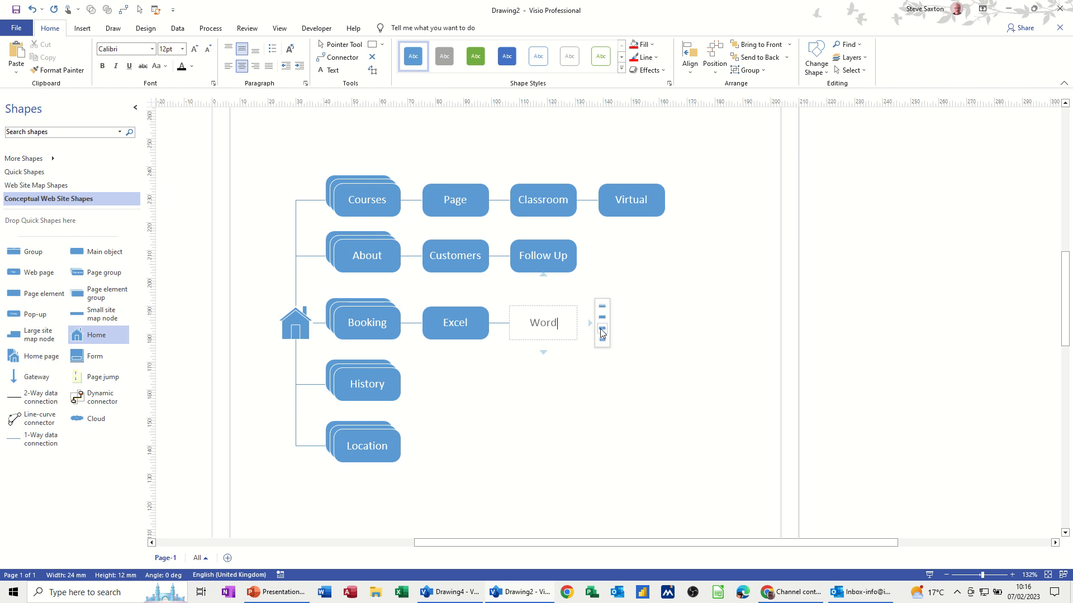
click(601, 327)
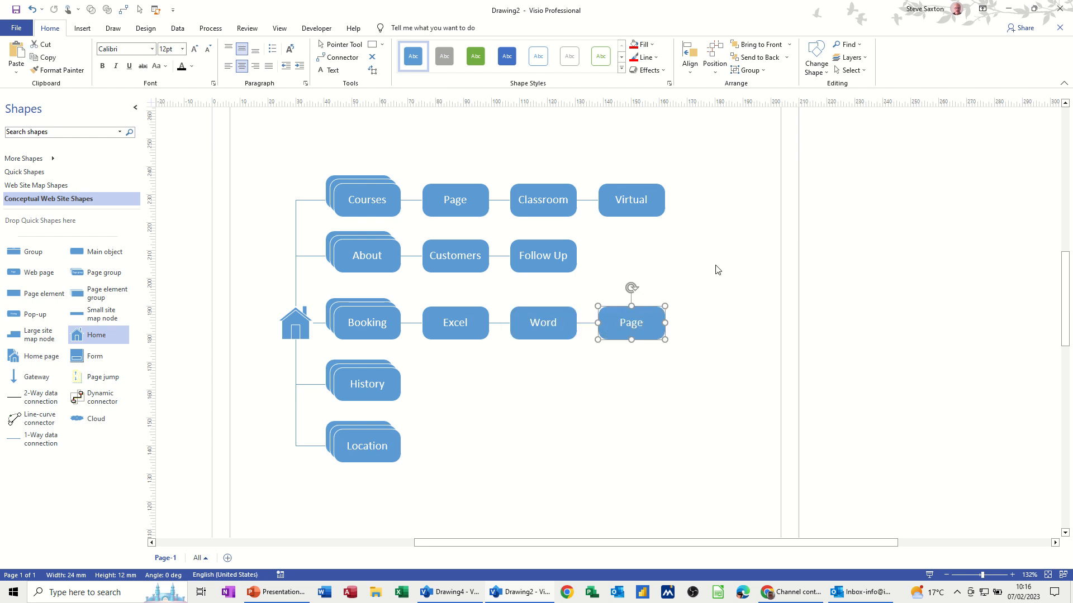
text(Project)
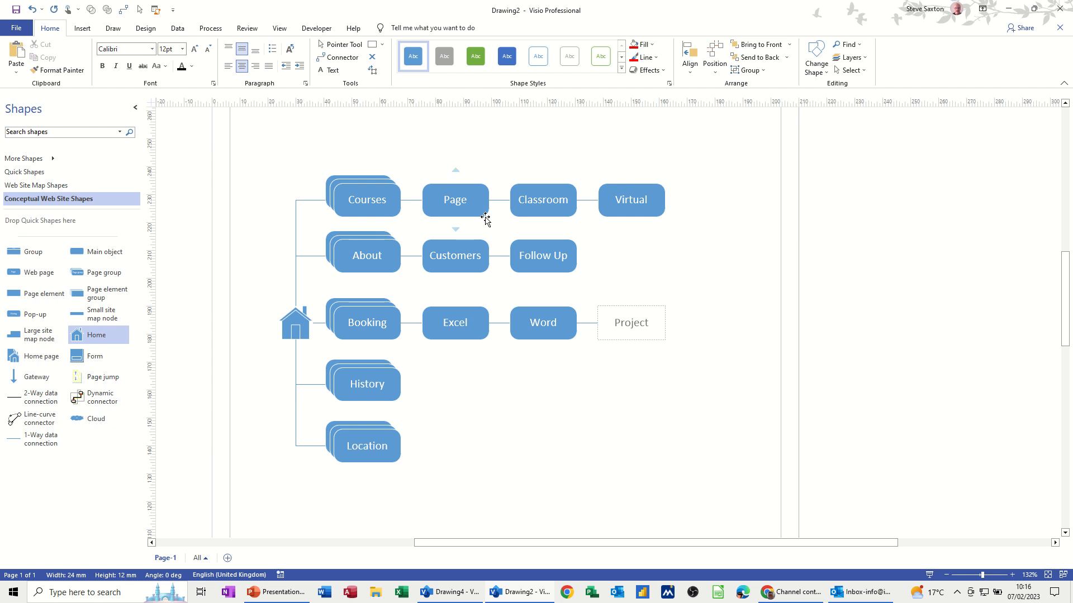
click(689, 319)
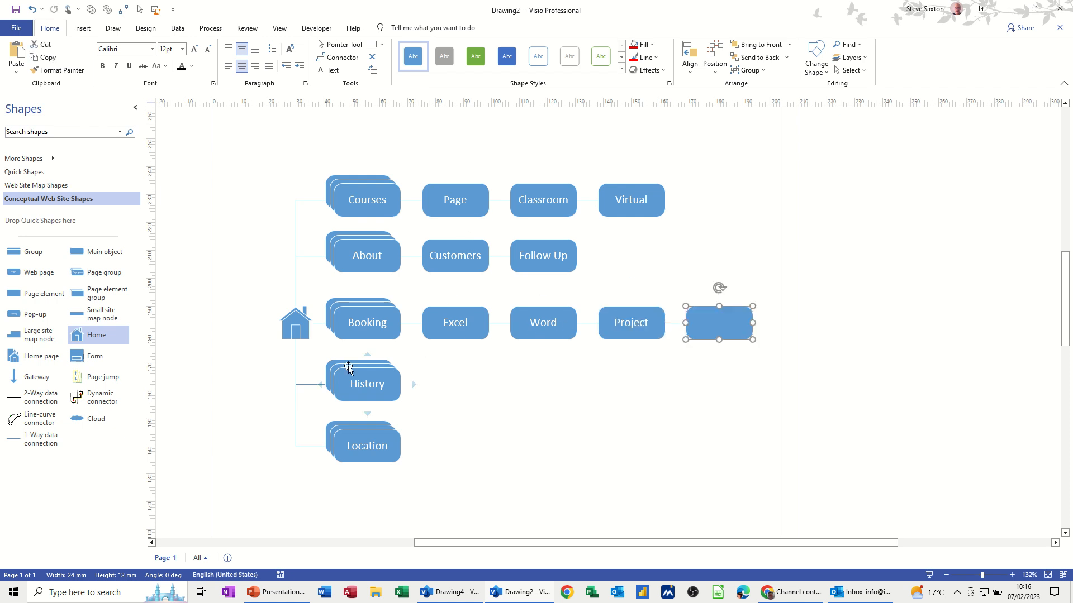
Connect a Page shape labelled UK to the right of History and one labelled Map to the right of Location
click(372, 384)
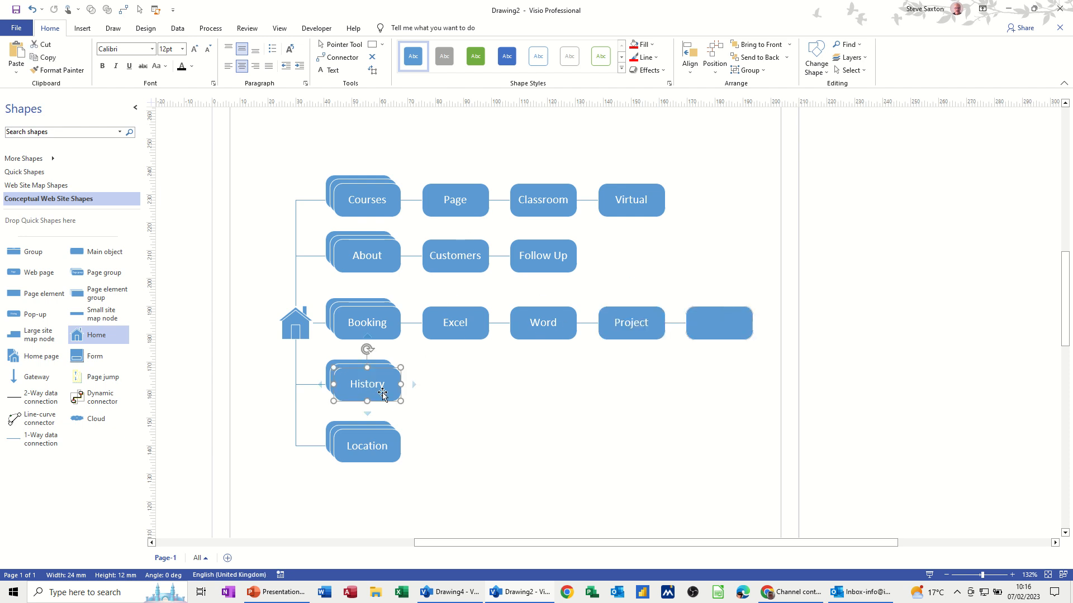
click(424, 394)
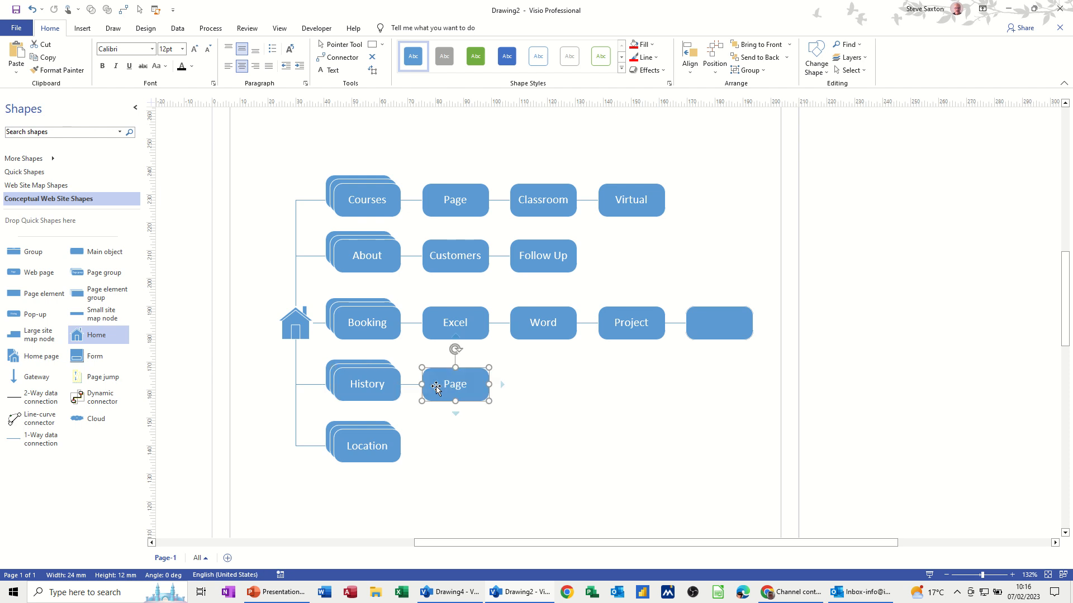
text(UK)
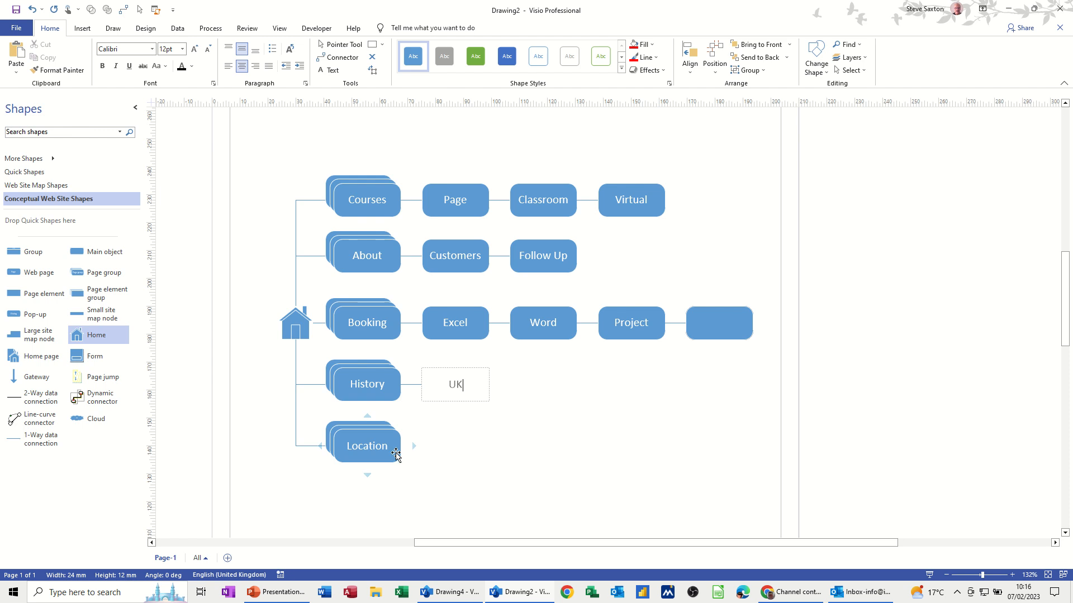
click(426, 451)
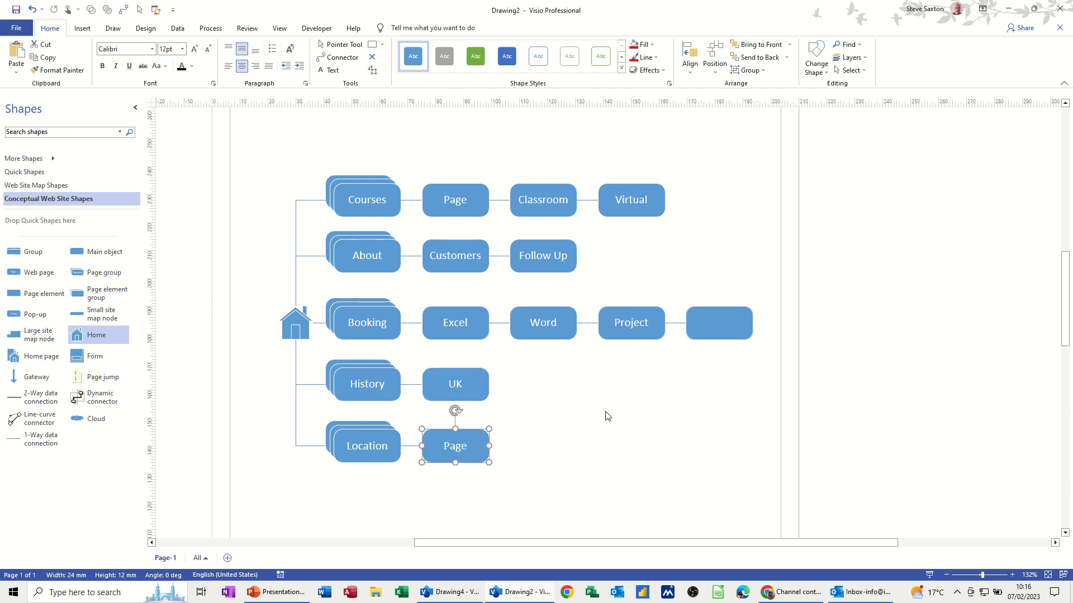
text(Map)
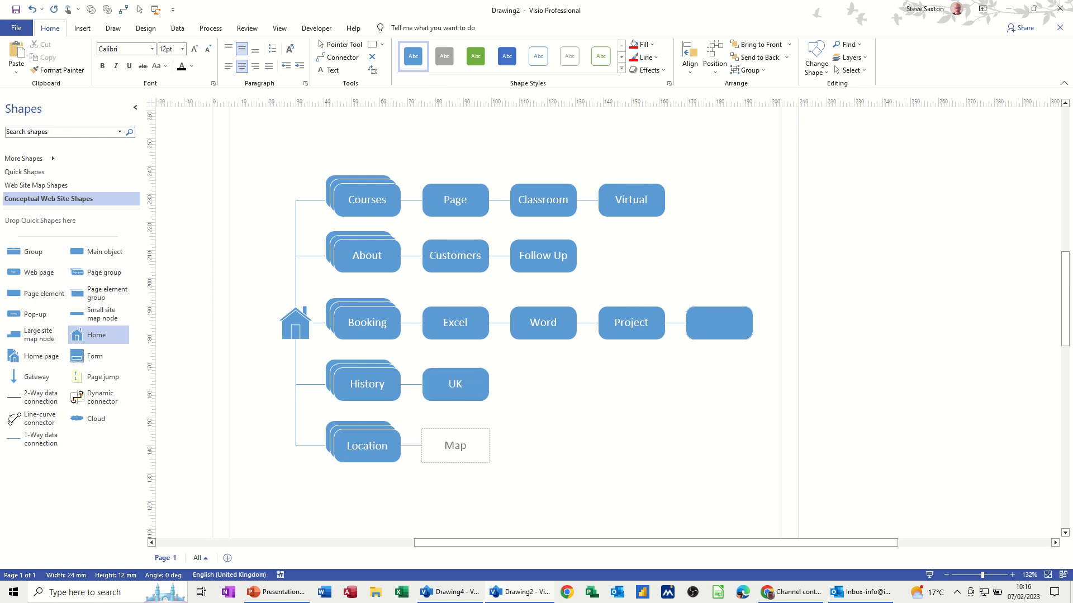
click(558, 418)
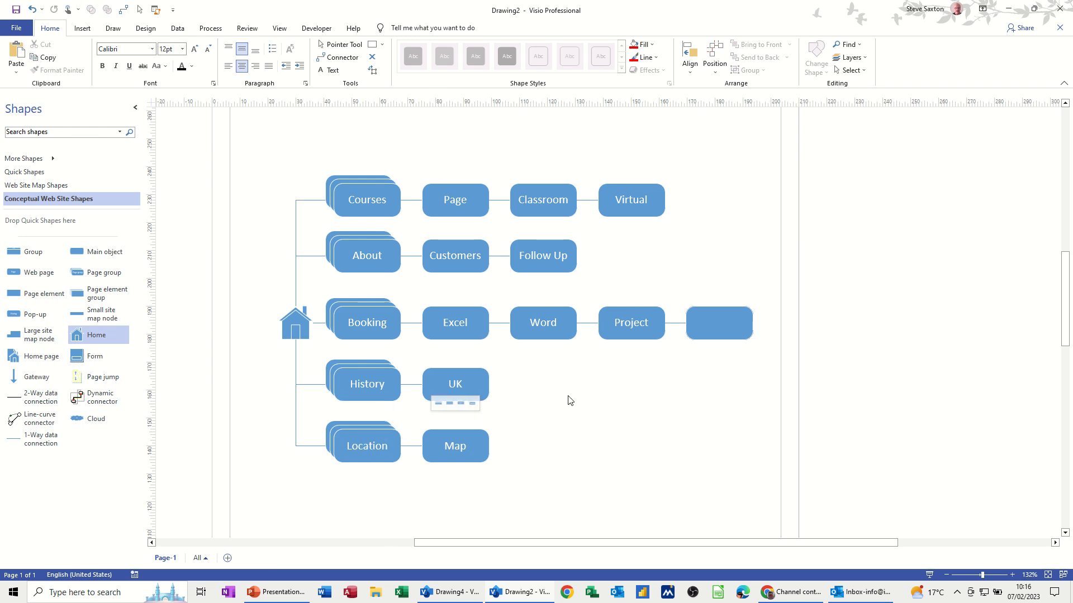
Delete the blank page at the end of the Booking row
click(708, 324)
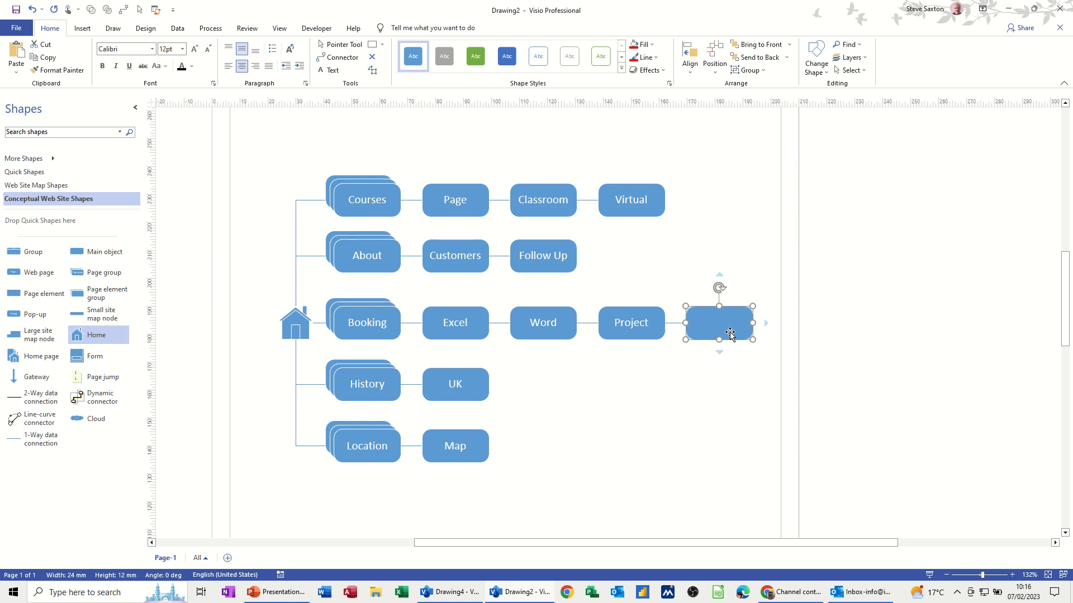
key(Delete)
Use the Connector tool to place a Form shape to the right of Project, linked to that page
click(635, 324)
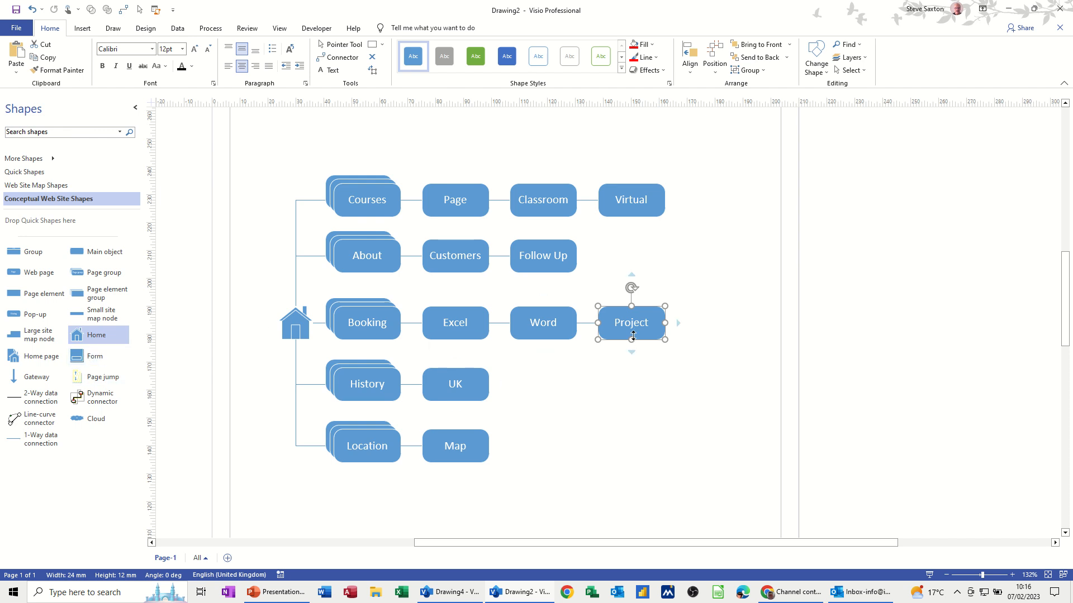
click(338, 57)
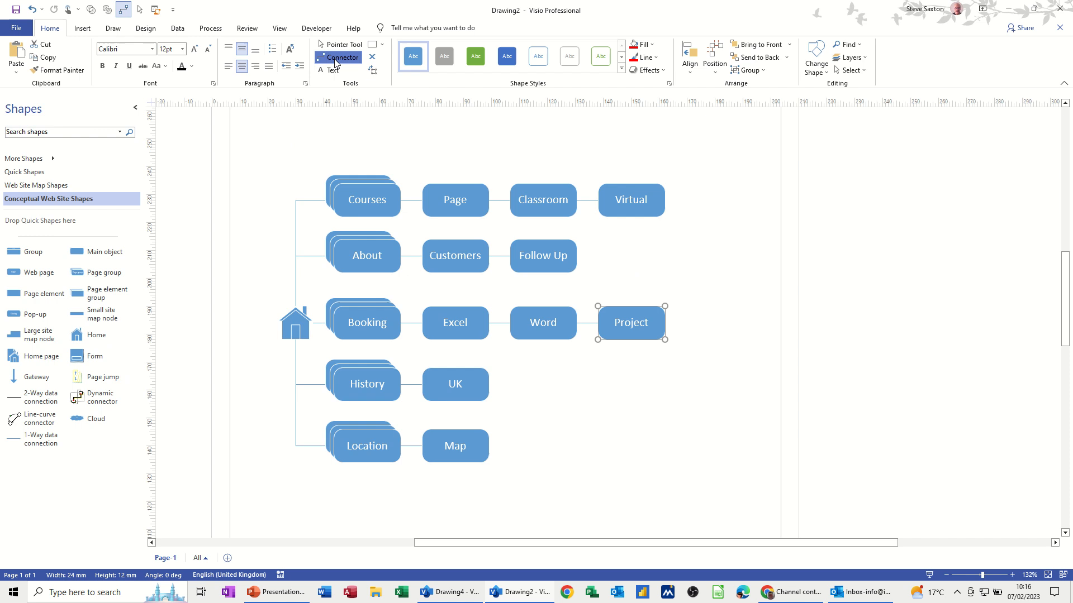
drag(100, 351, 698, 326)
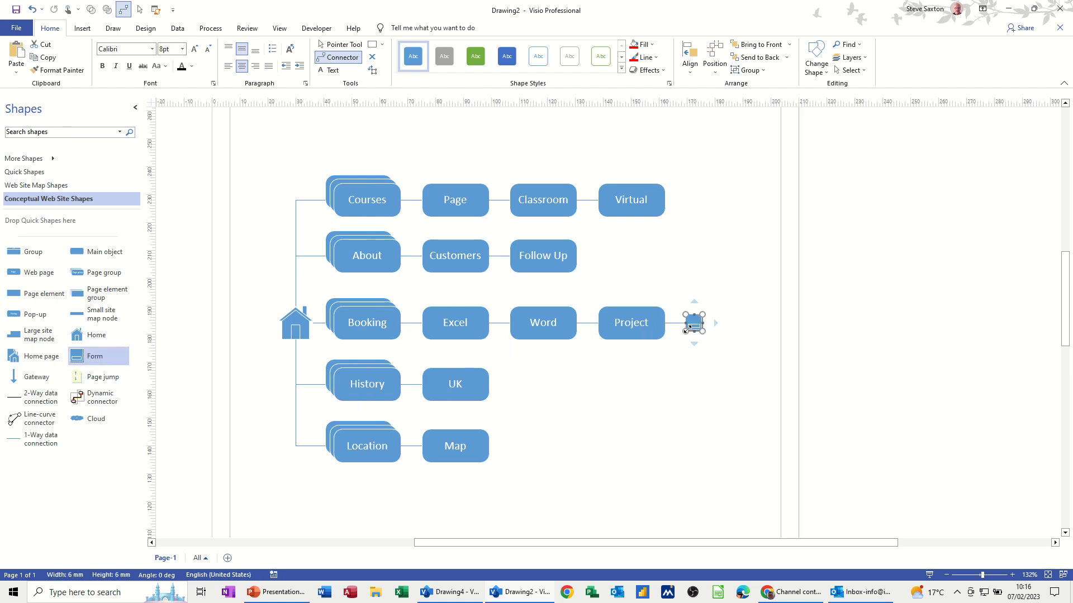
Place a Form shape just below Word, linked to that page by a connector
mouse_move(543, 351)
click(545, 328)
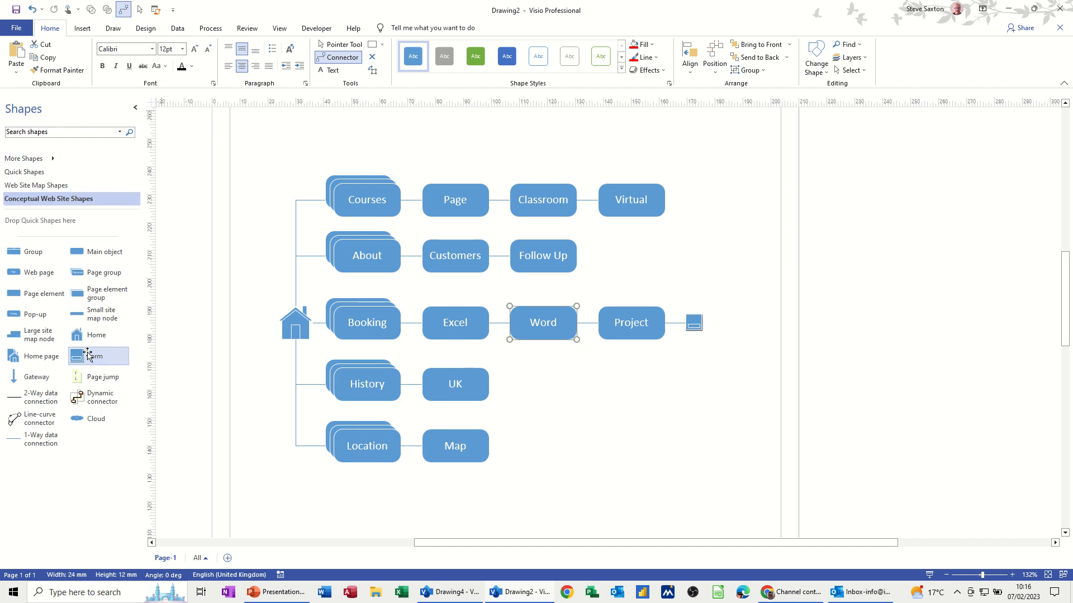
drag(90, 356, 543, 356)
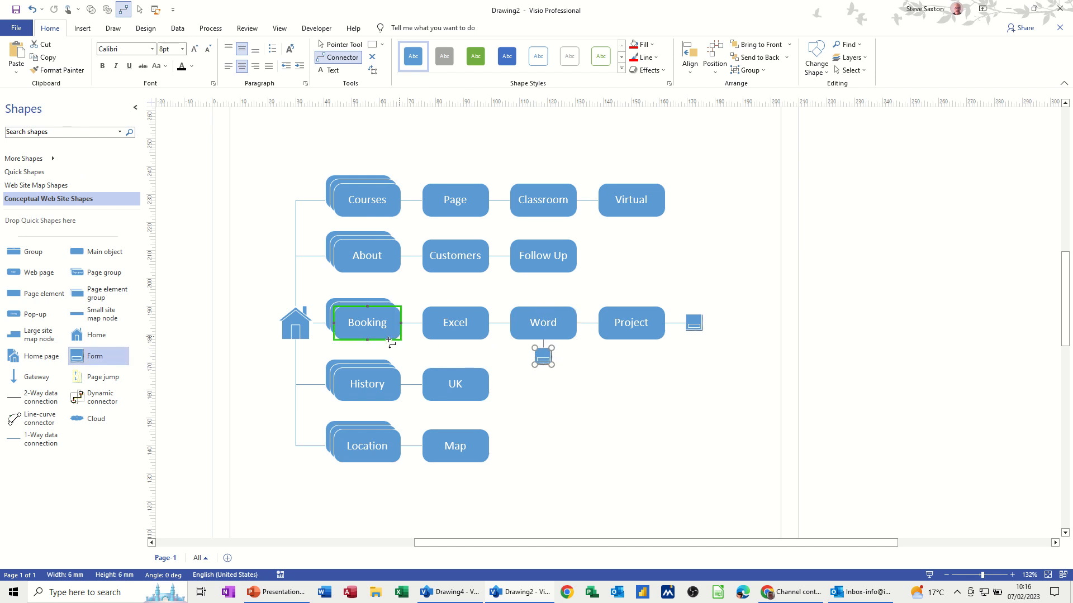
click(459, 331)
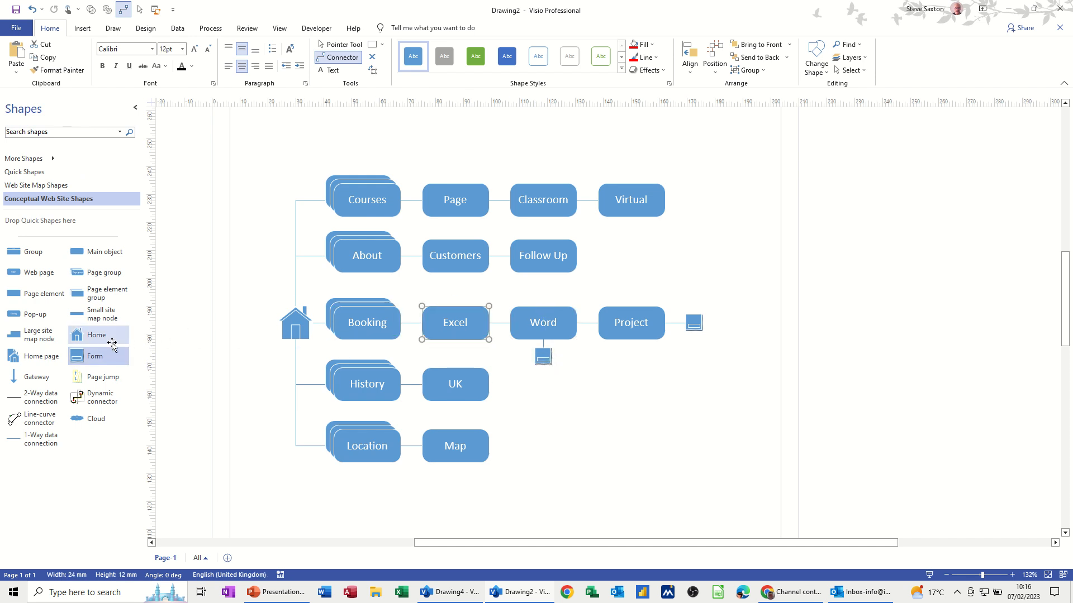
drag(91, 355, 458, 356)
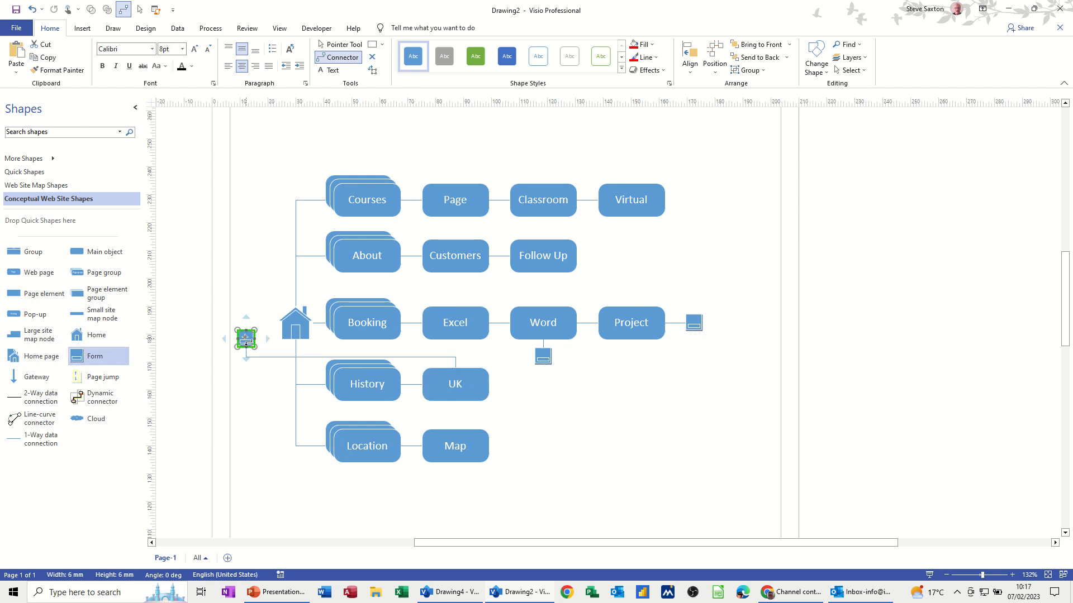
key(Delete)
Add another Form shape for the Excel page and move it to just below Excel
click(423, 337)
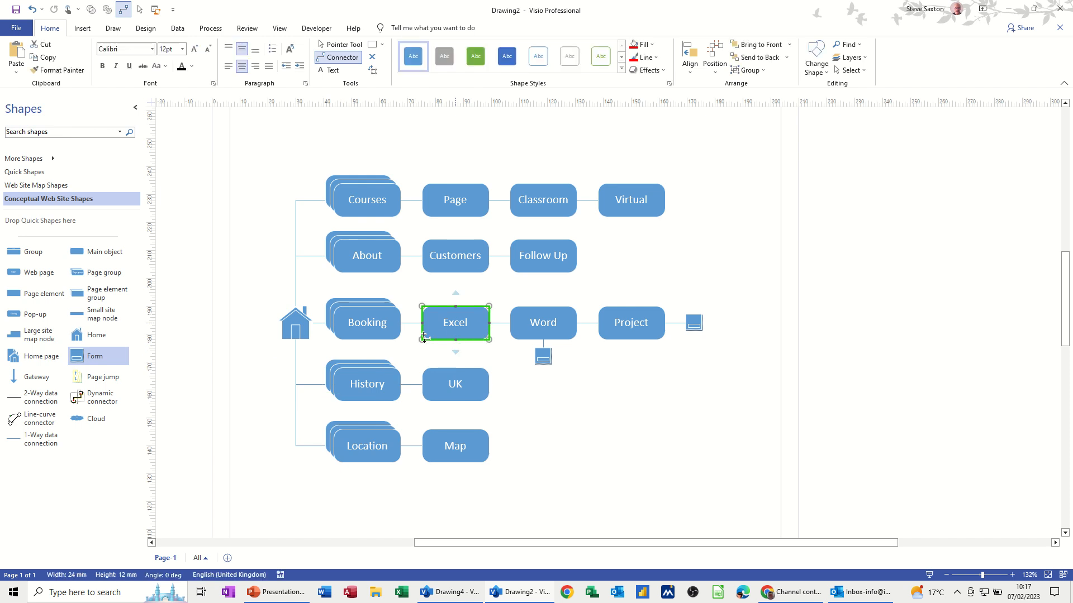
drag(77, 356, 486, 377)
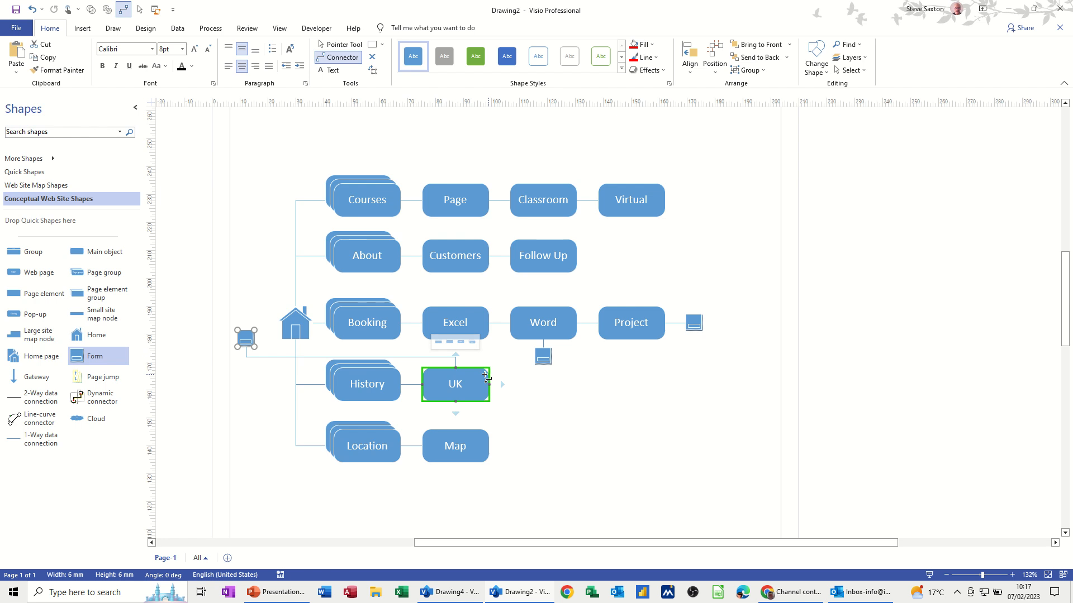
click(339, 44)
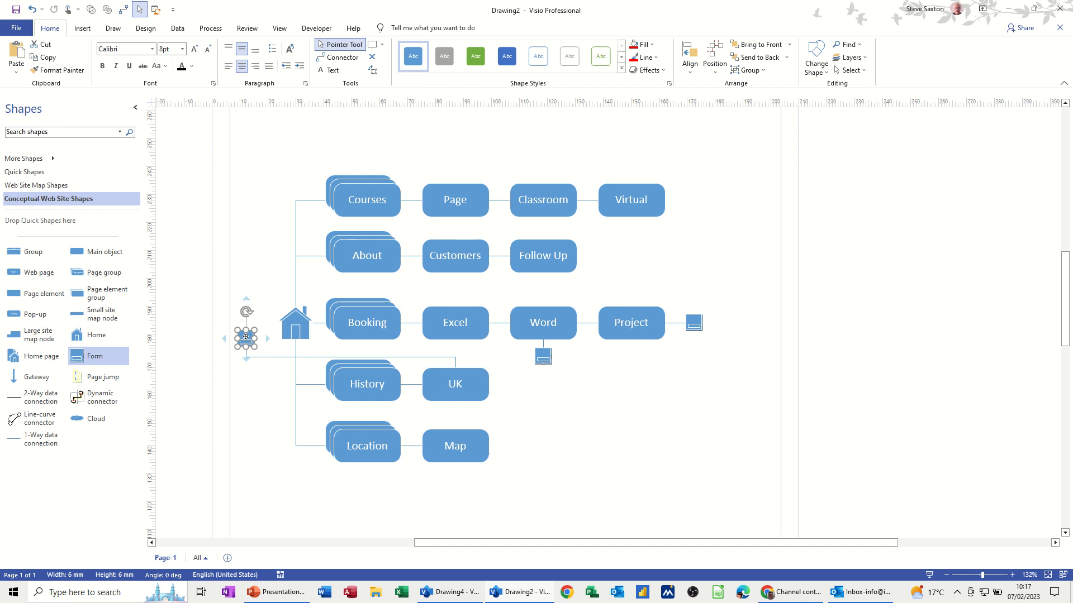
click(258, 382)
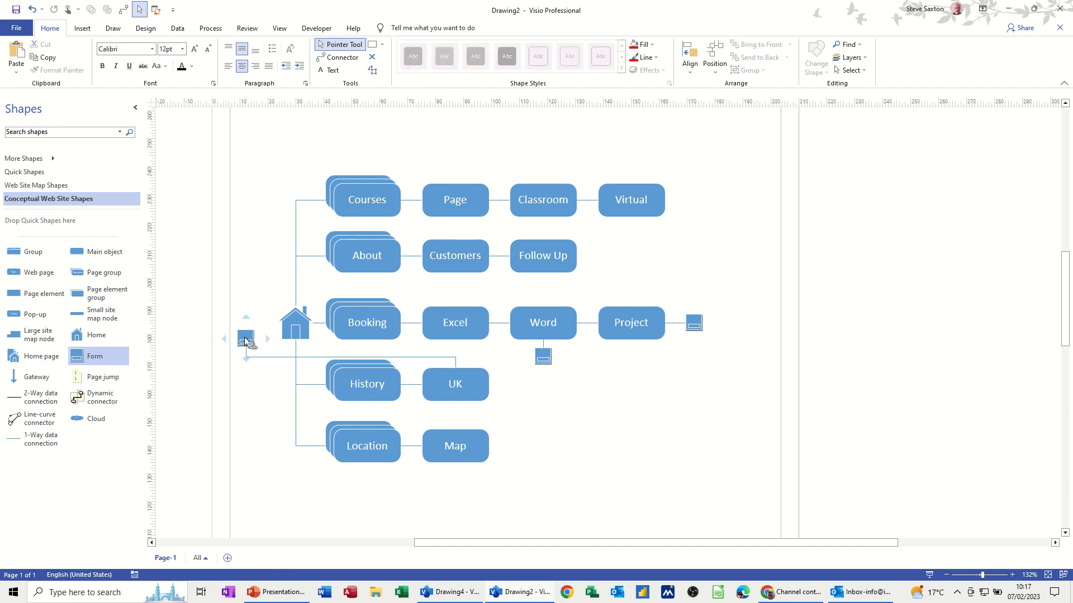
drag(246, 341, 454, 353)
mouse_move(476, 356)
click(526, 406)
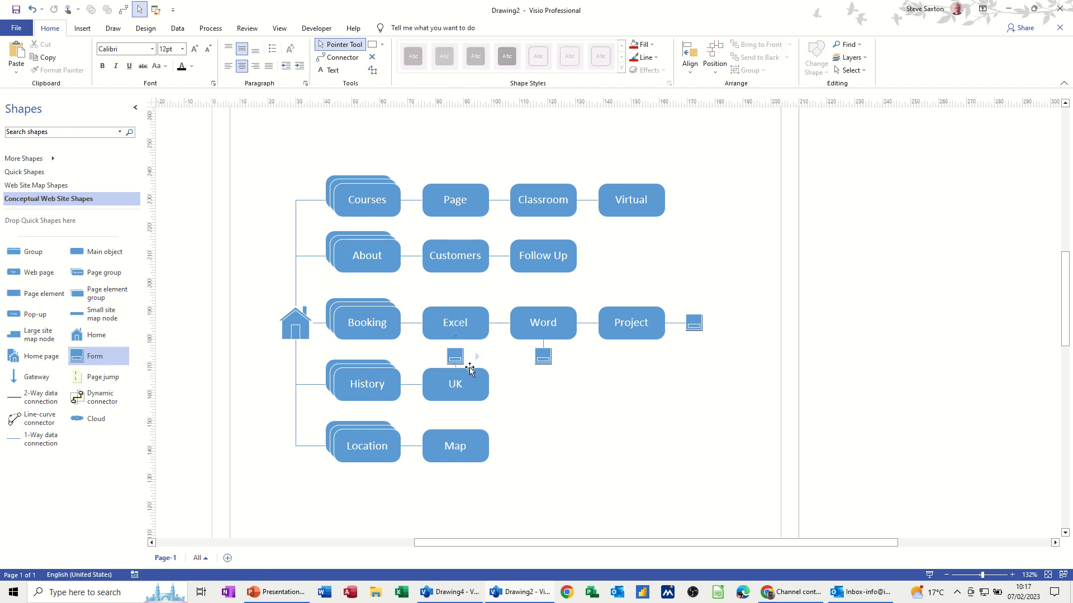
Delete the connector between the new Form shape and UK, and connect that Form to Excel instead
click(455, 366)
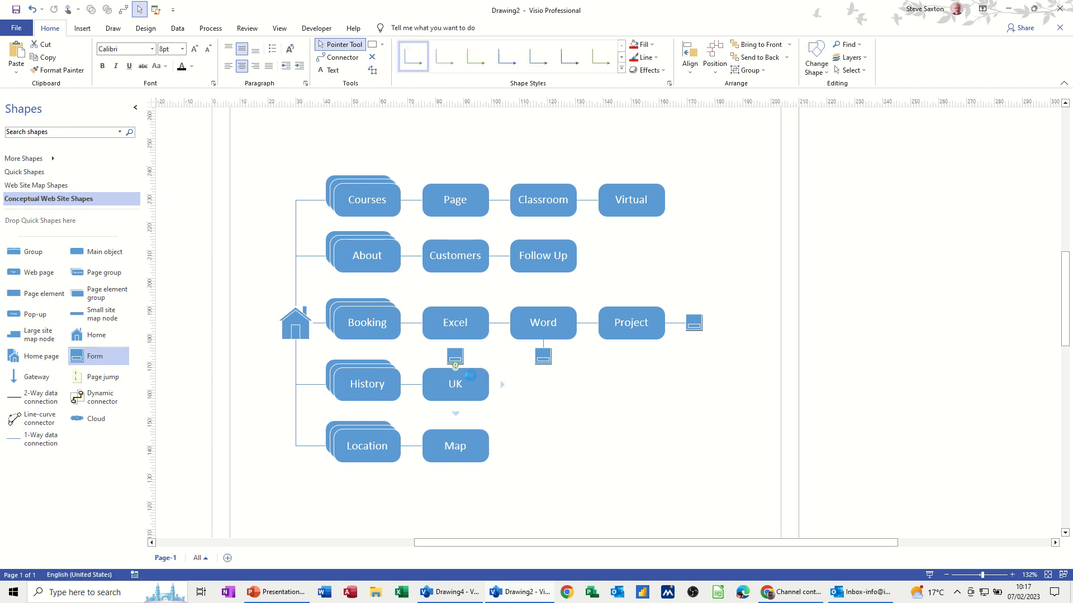
key(Delete)
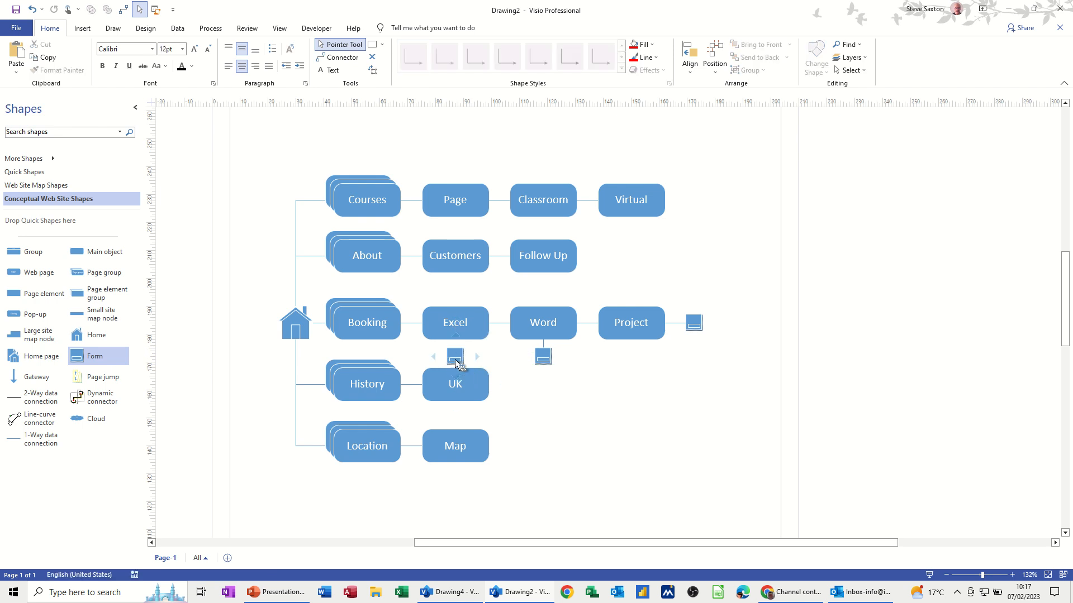
click(339, 59)
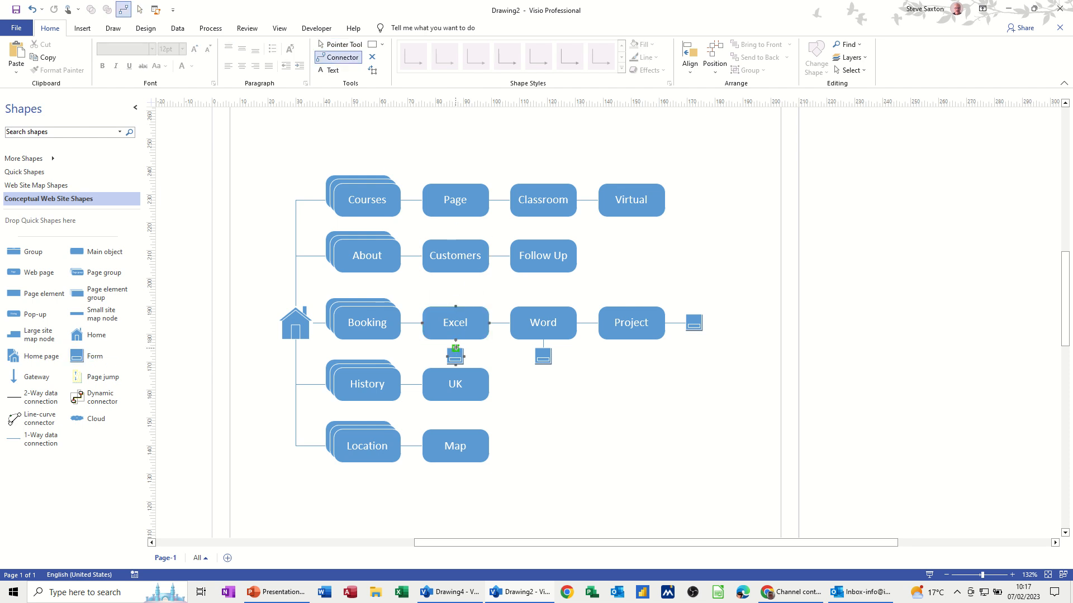
drag(456, 348, 455, 340)
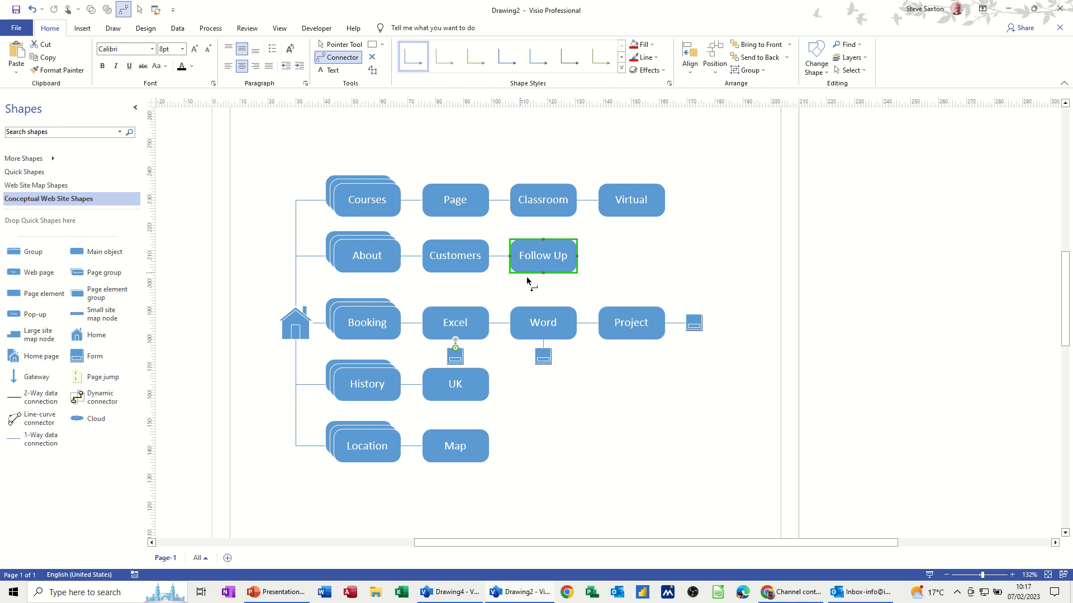
Move the Form shape linked to Project to just below that page, in line with the other two Forms
click(623, 334)
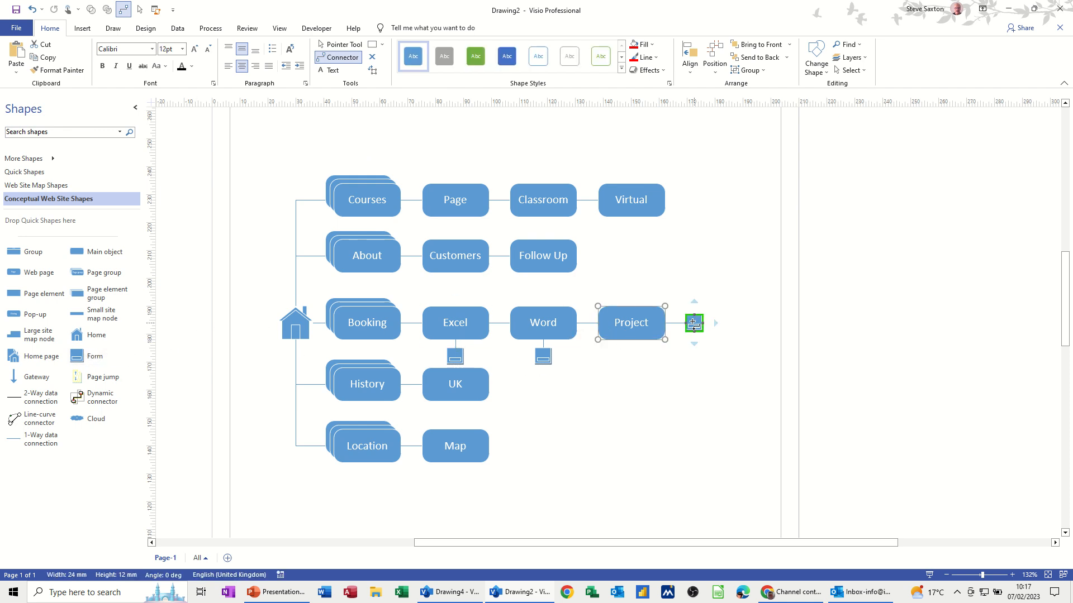
key(ctrl+1)
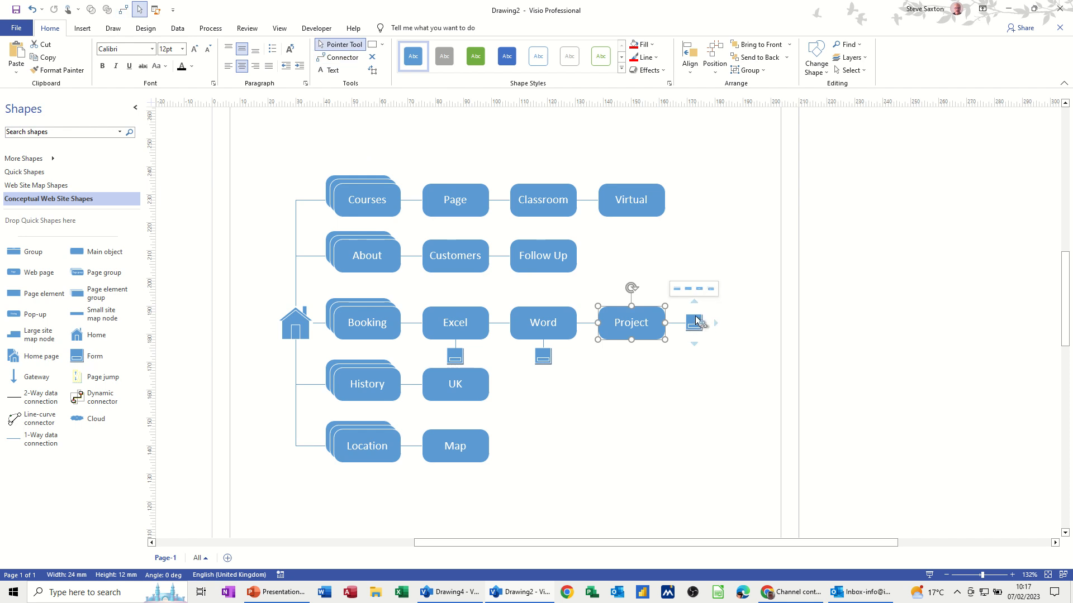
drag(698, 323, 638, 347)
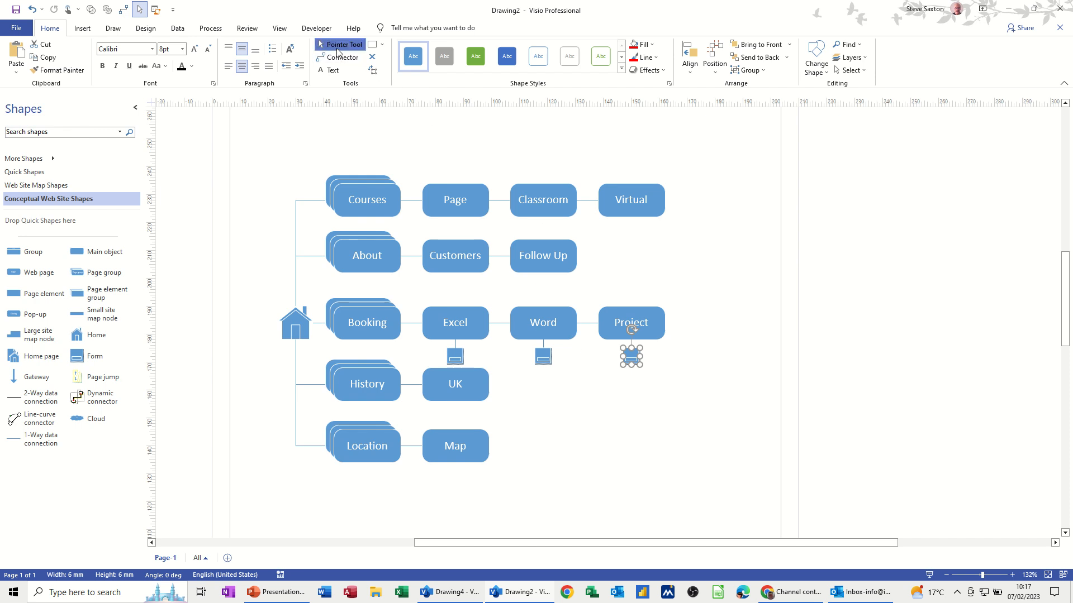
click(587, 414)
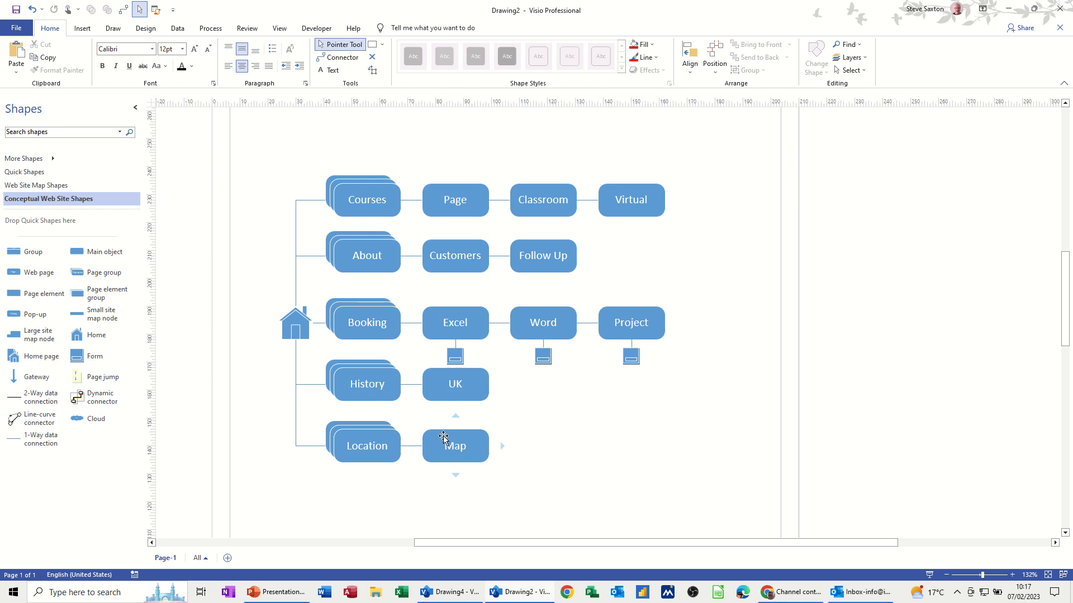
Add a hyperlink to the Word shape with the copied address itseasy.co.uk/courses/word-training/
click(551, 327)
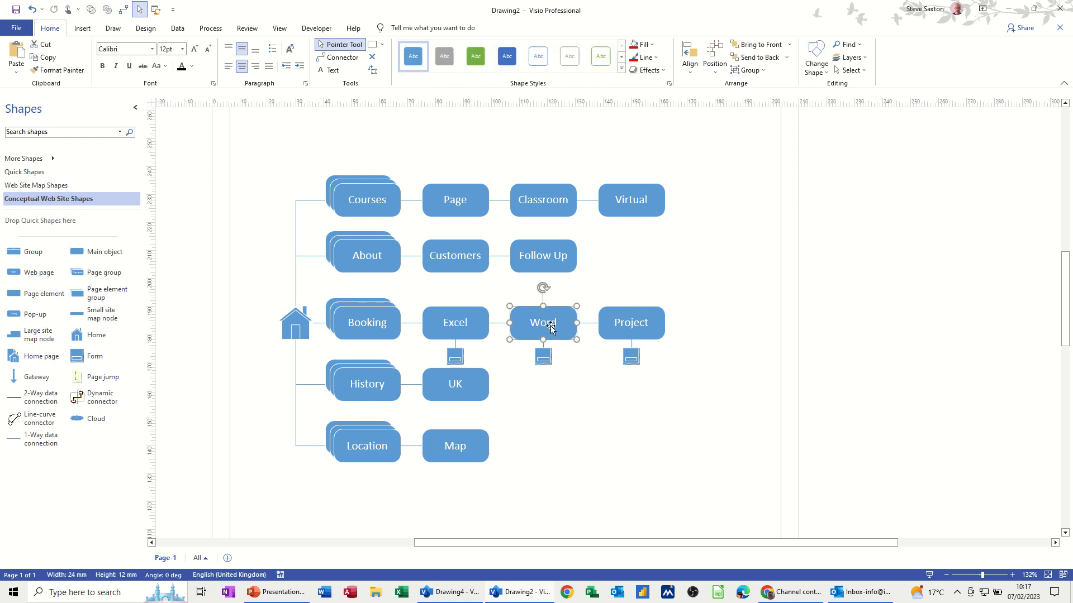
click(90, 30)
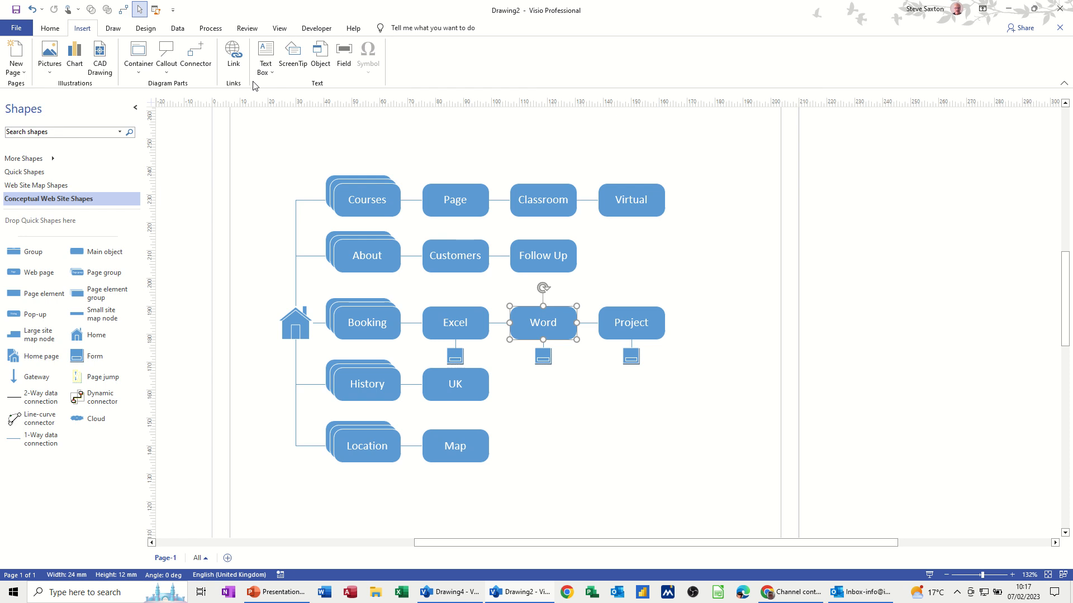
click(233, 55)
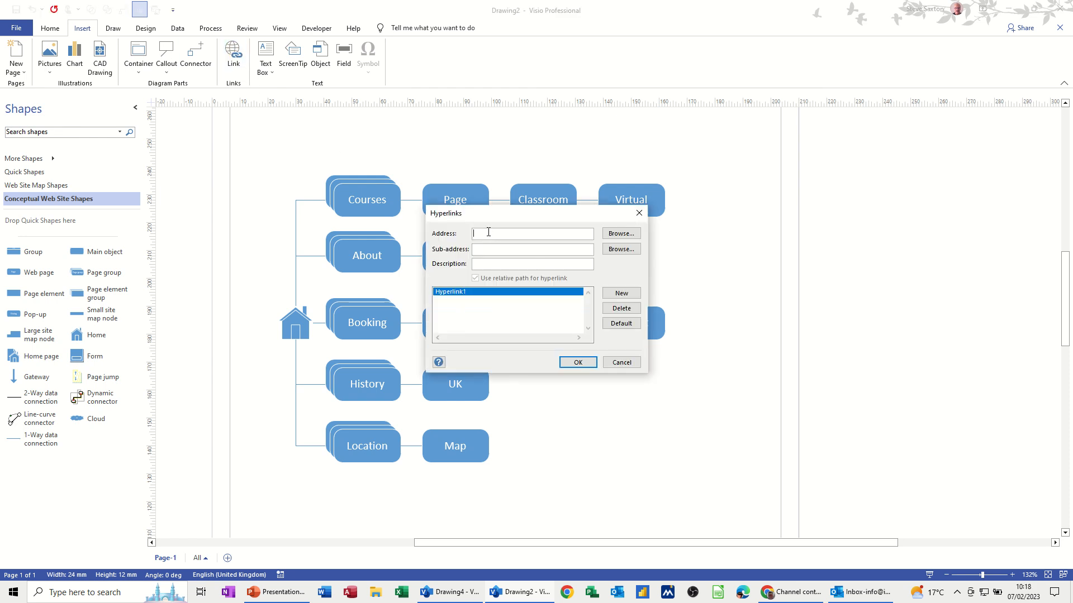
key(ctrl+v)
click(578, 362)
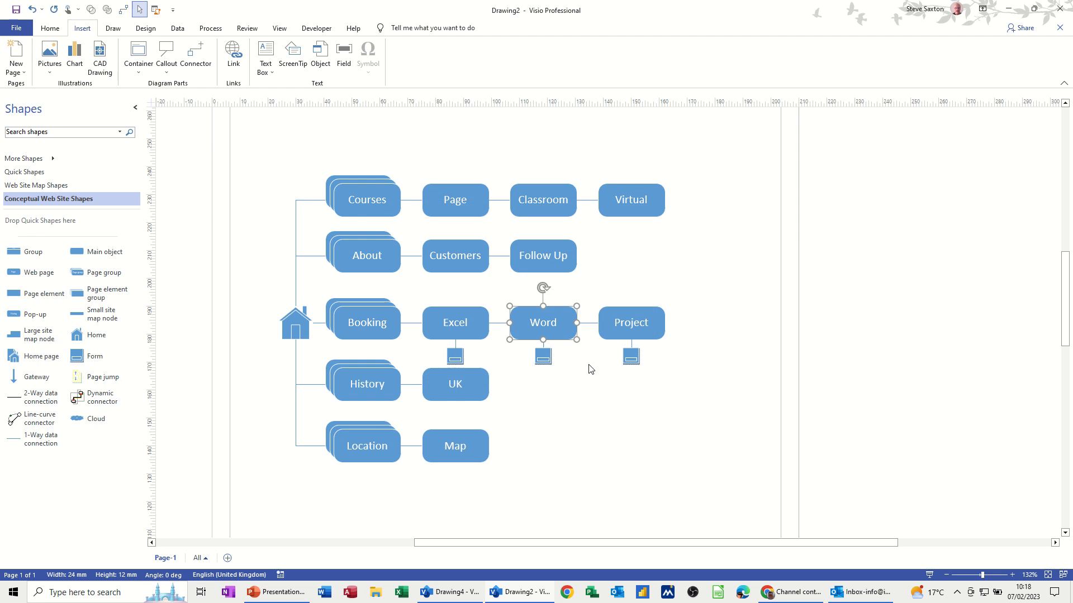
click(555, 419)
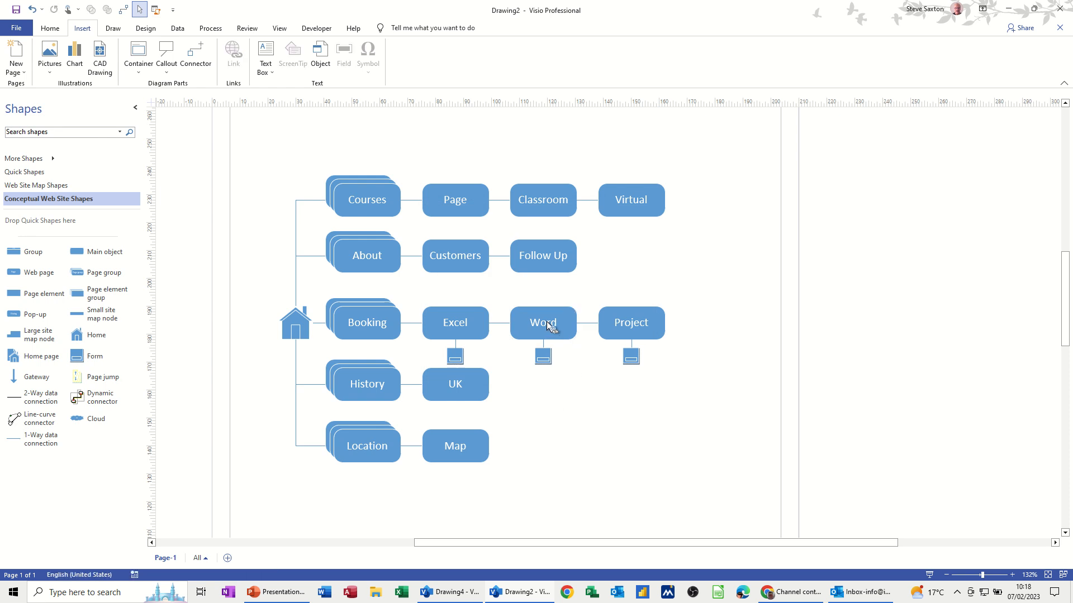
Follow the Word shape's hyperlink to check the linked page in the browser, and return to the Visio drawing
mouse_move(538, 321)
ctrl+click(546, 325)
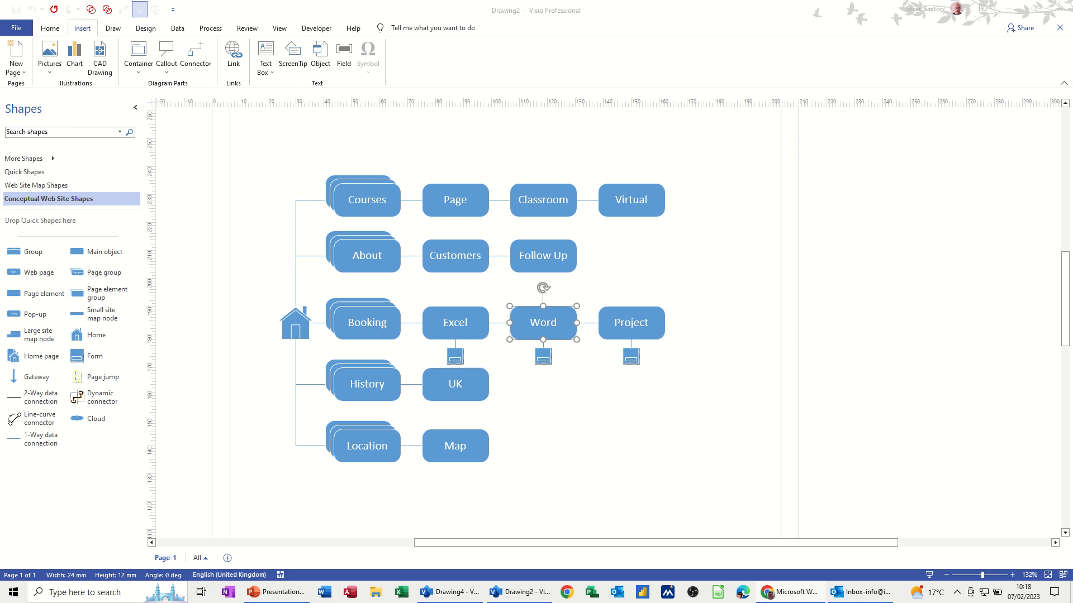
drag(0, 101, 520, 150)
click(578, 150)
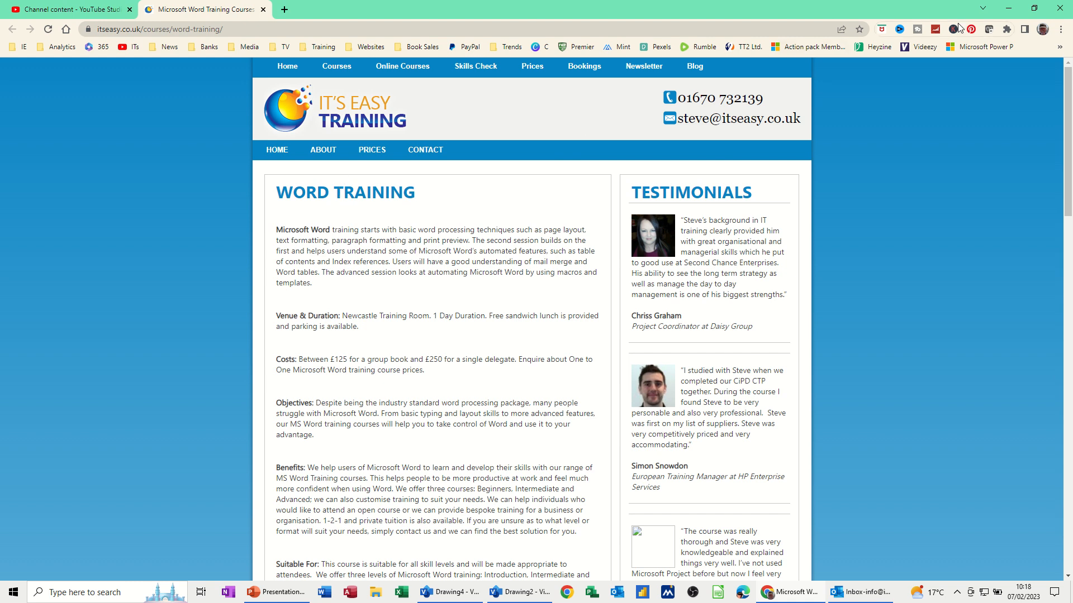
click(1009, 8)
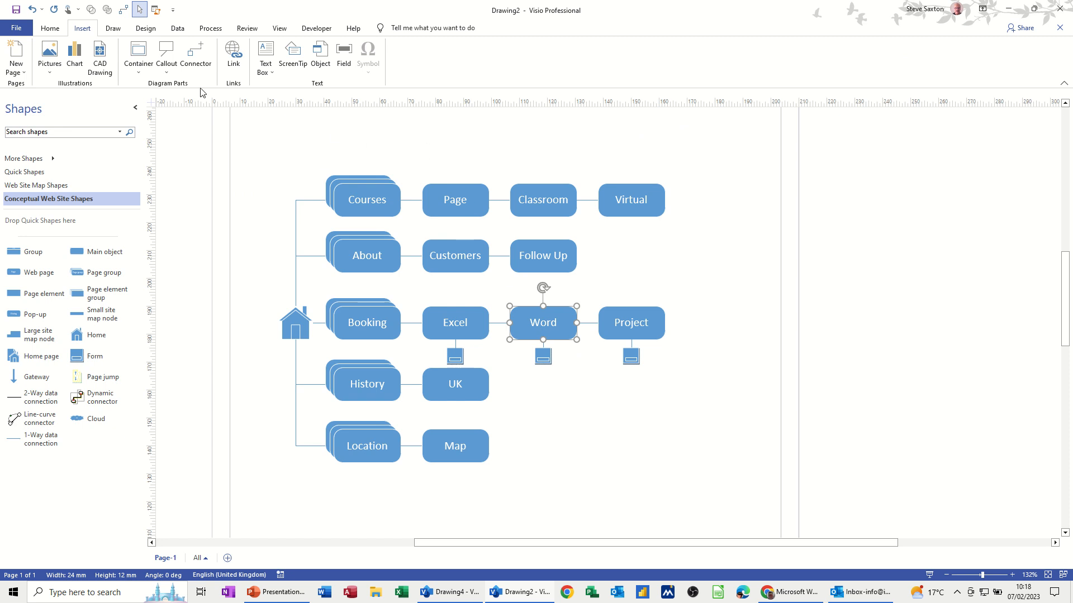
Apply the world map background and the border style with a blue title bar and grey date block to the page
click(146, 29)
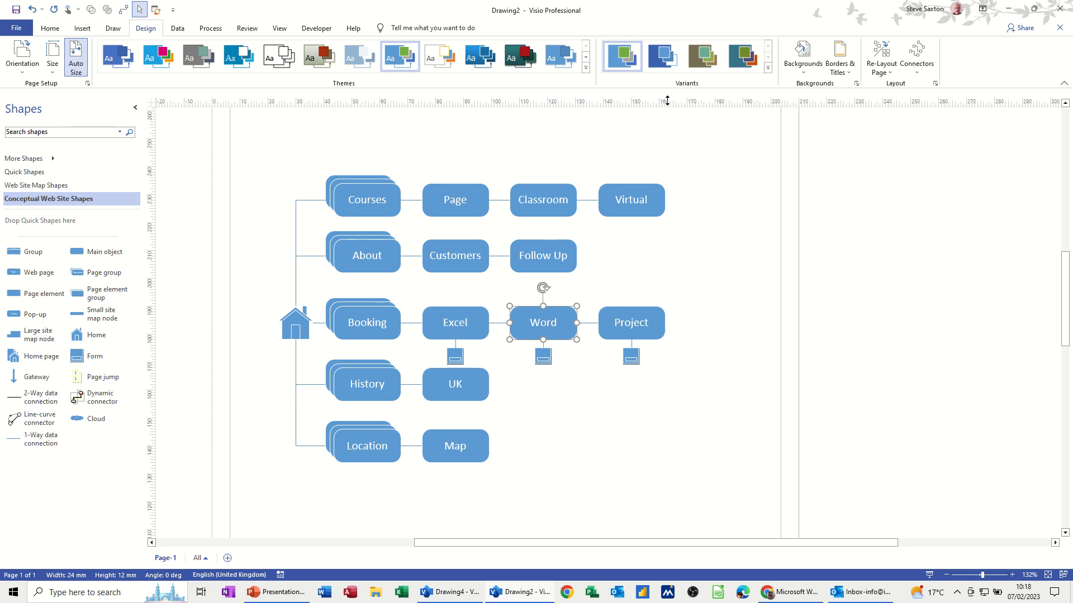
click(803, 59)
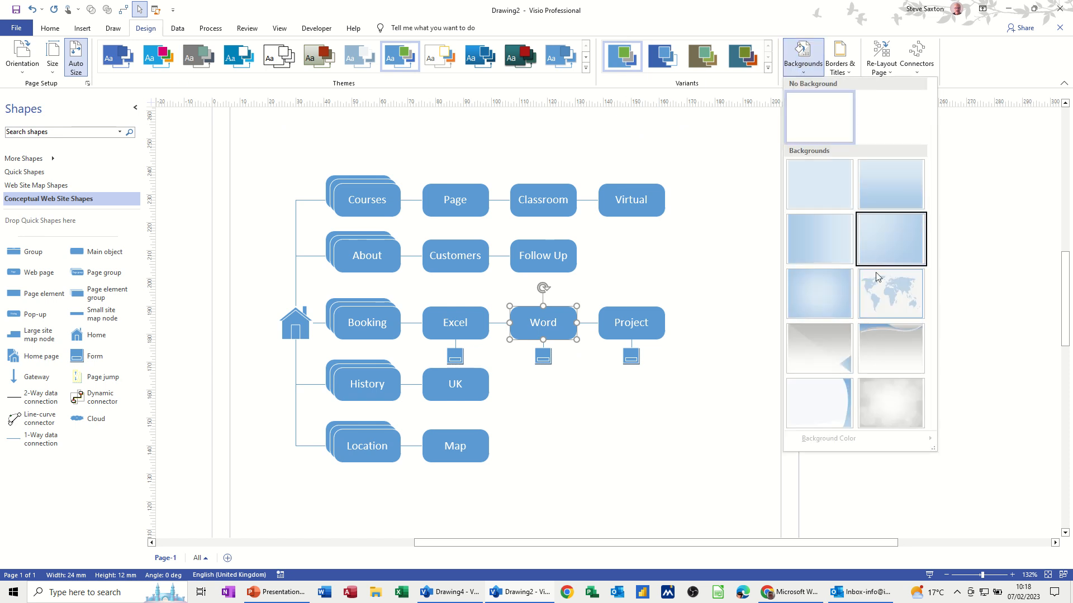
click(886, 295)
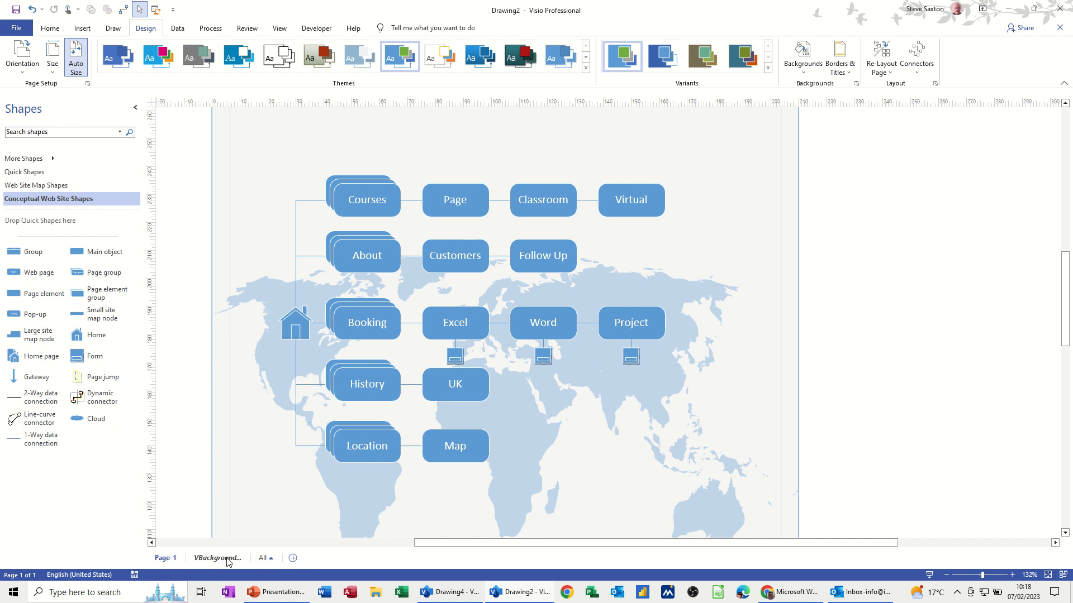
click(840, 66)
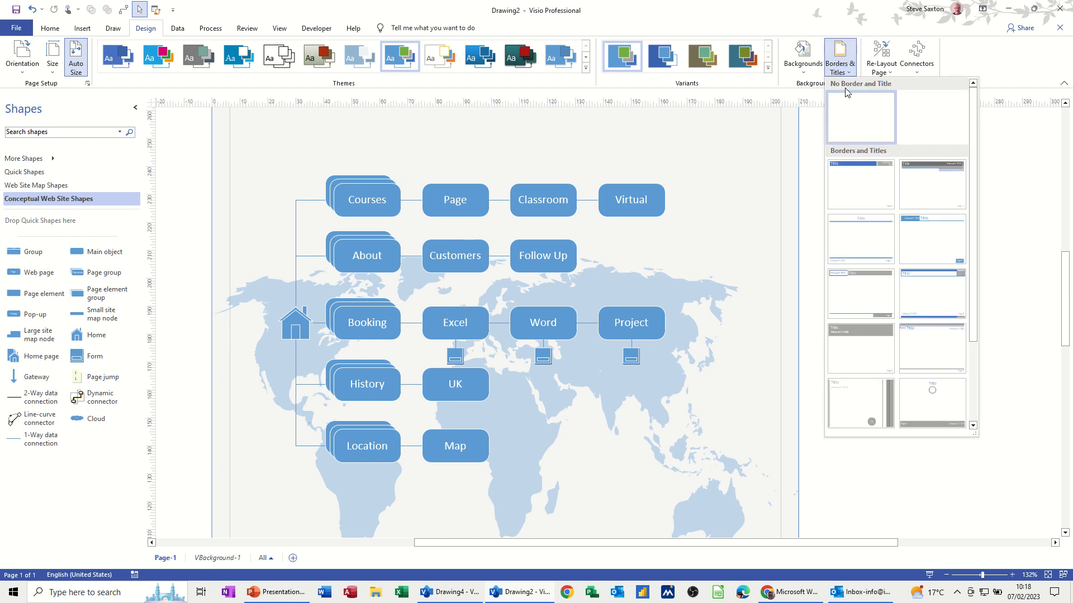
click(856, 179)
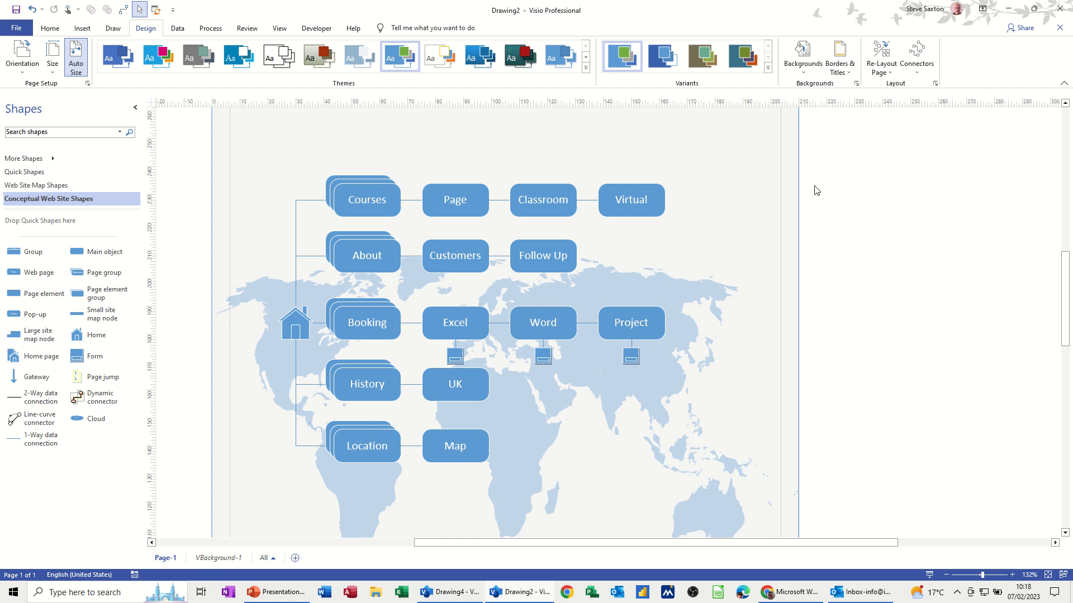
scroll(499, 214, up, 1)
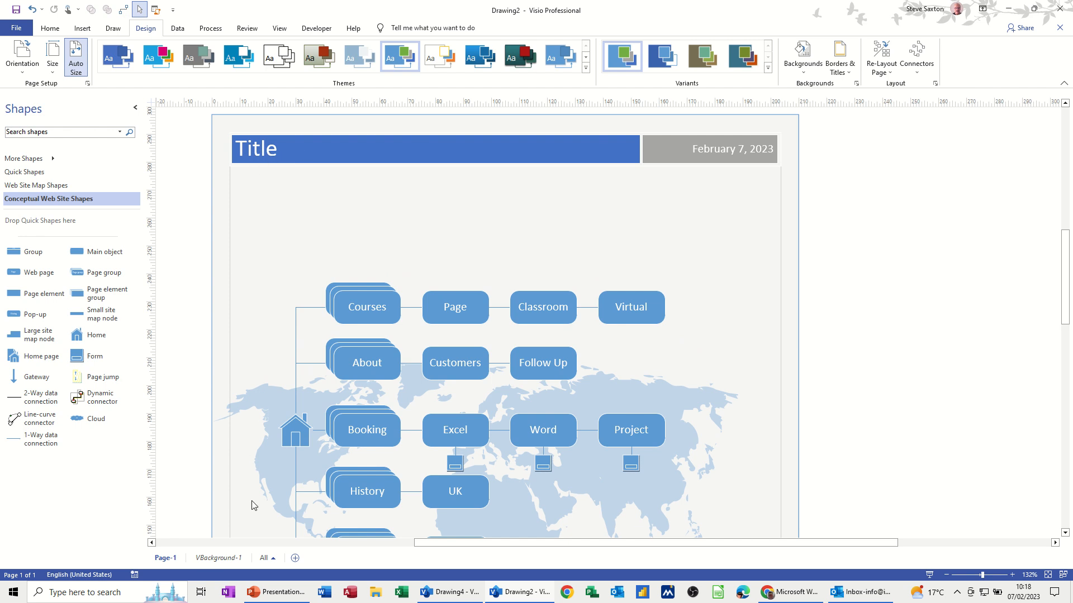
Change the title on the VBackground-1 page to "IT's Easy Training" and return to Page-1
click(227, 558)
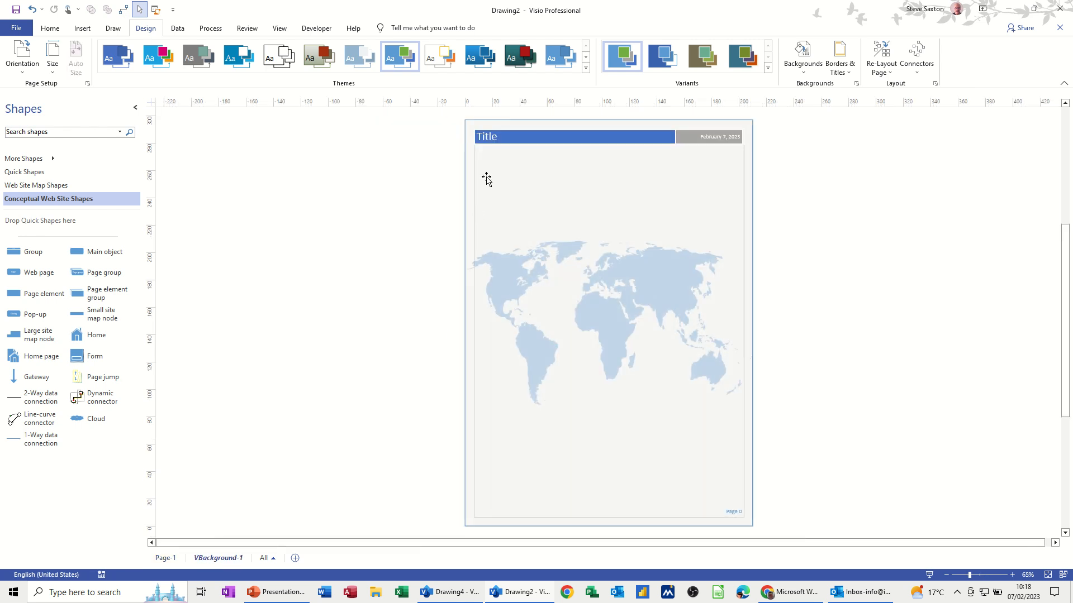
click(489, 143)
click(489, 143)
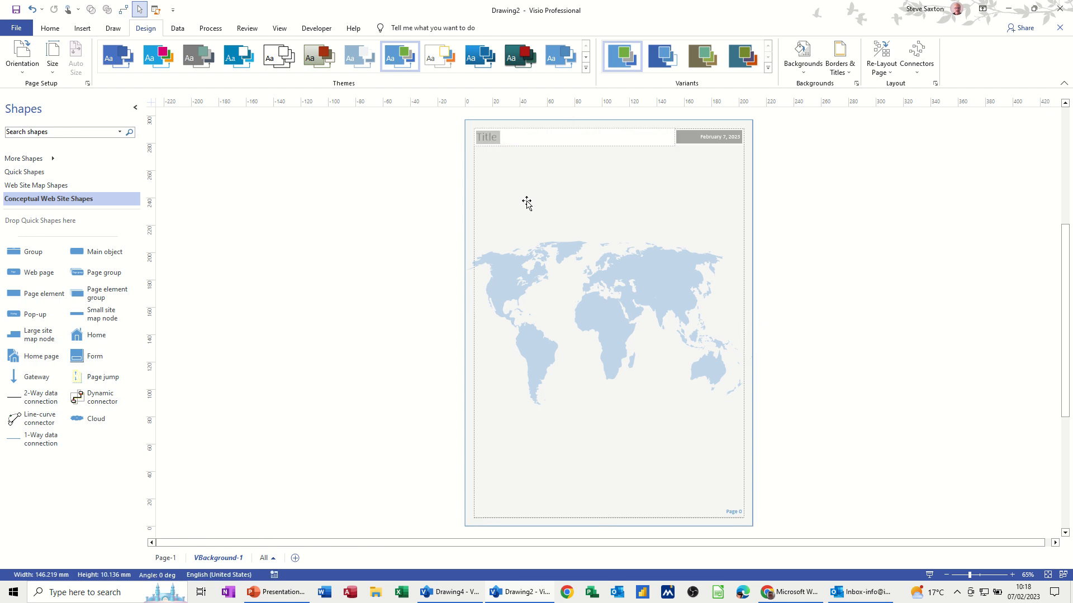
text(IT's )
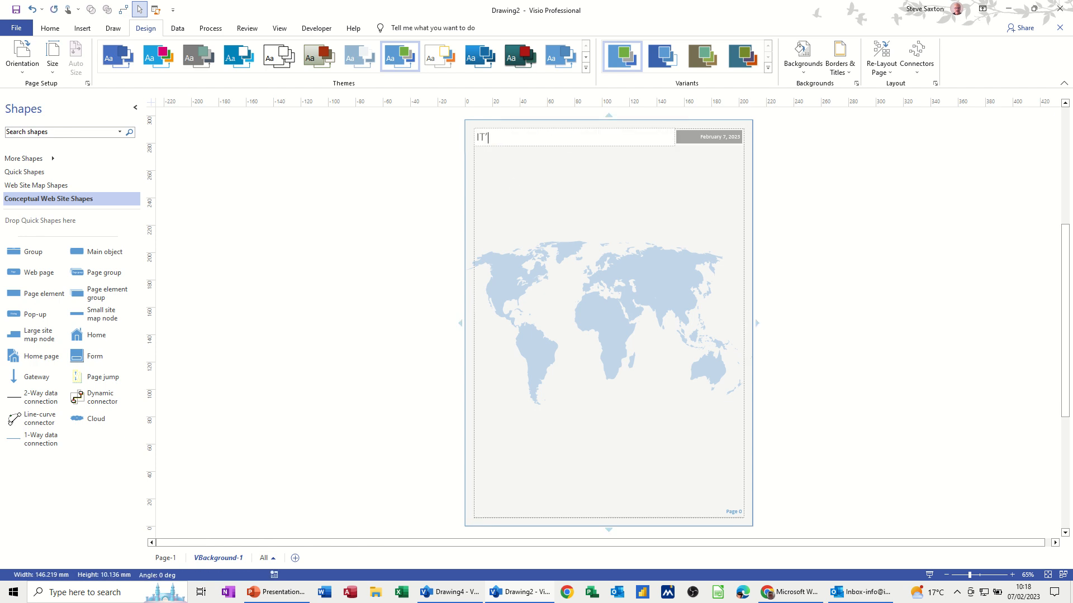
text(Easy Training)
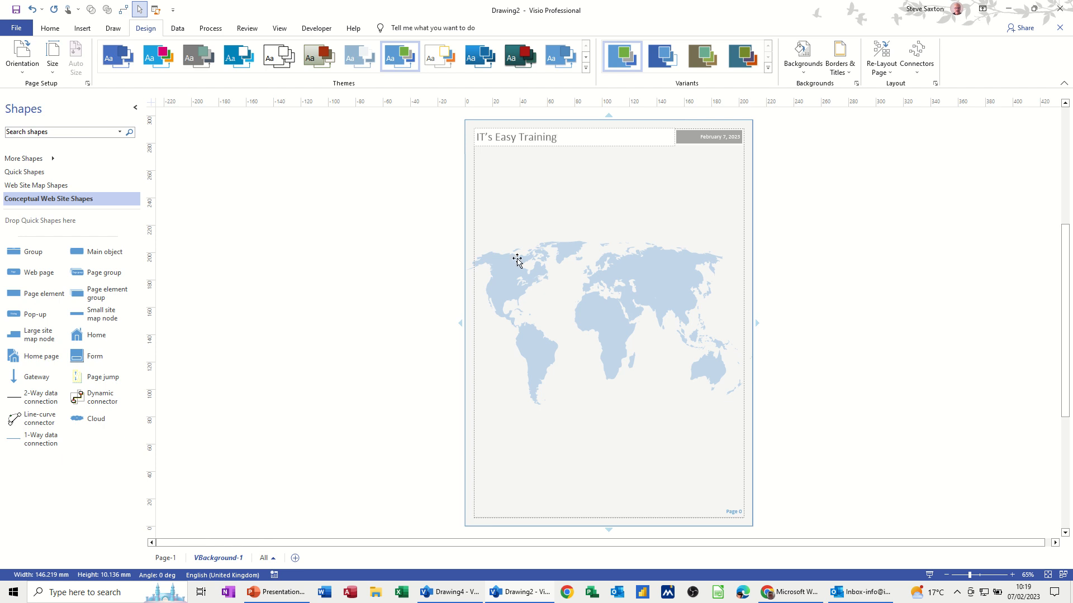
click(663, 281)
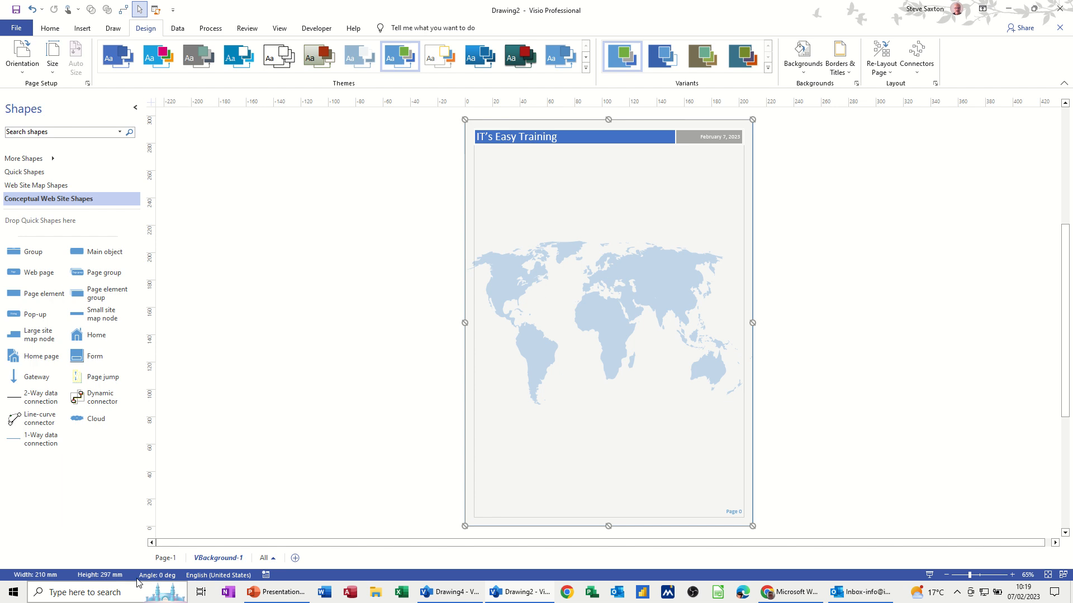
click(166, 558)
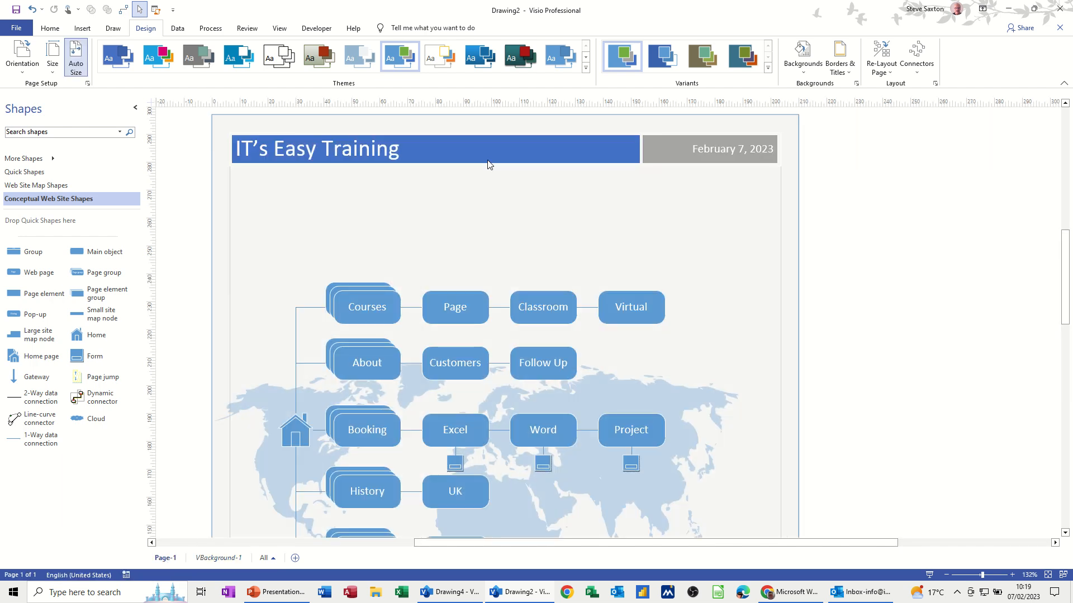
Show the Shape Data window and check the data of the Page shape and of the form below Word
scroll(455, 231, down, 3)
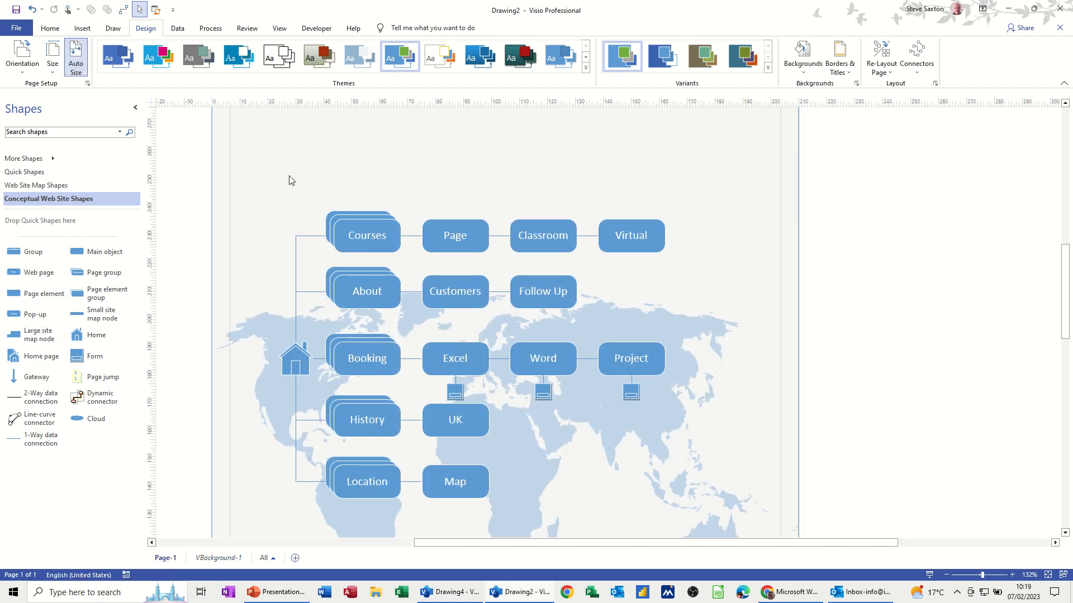
click(441, 250)
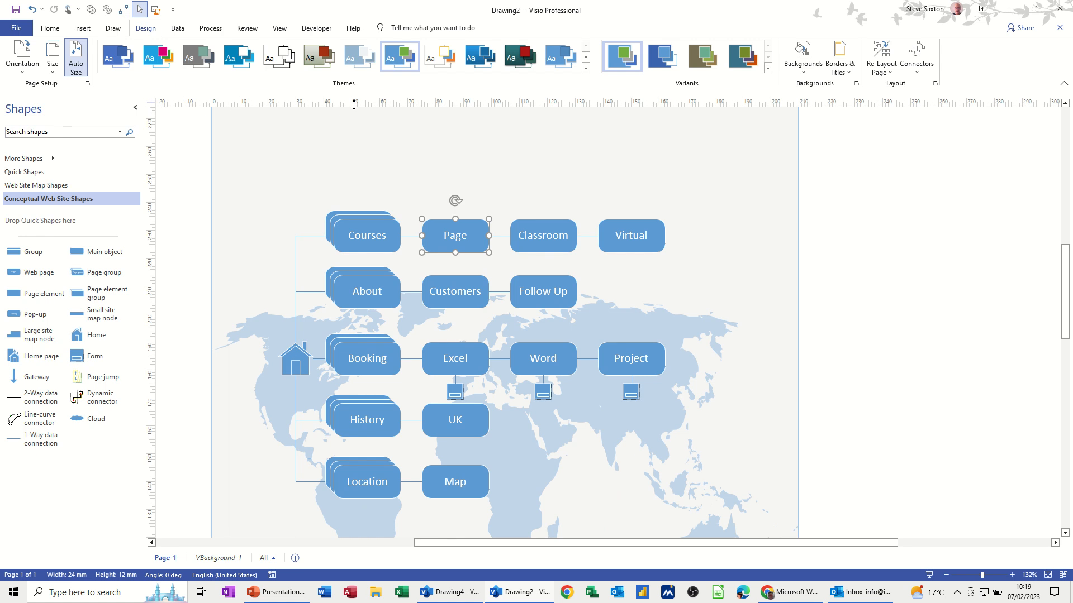
click(182, 34)
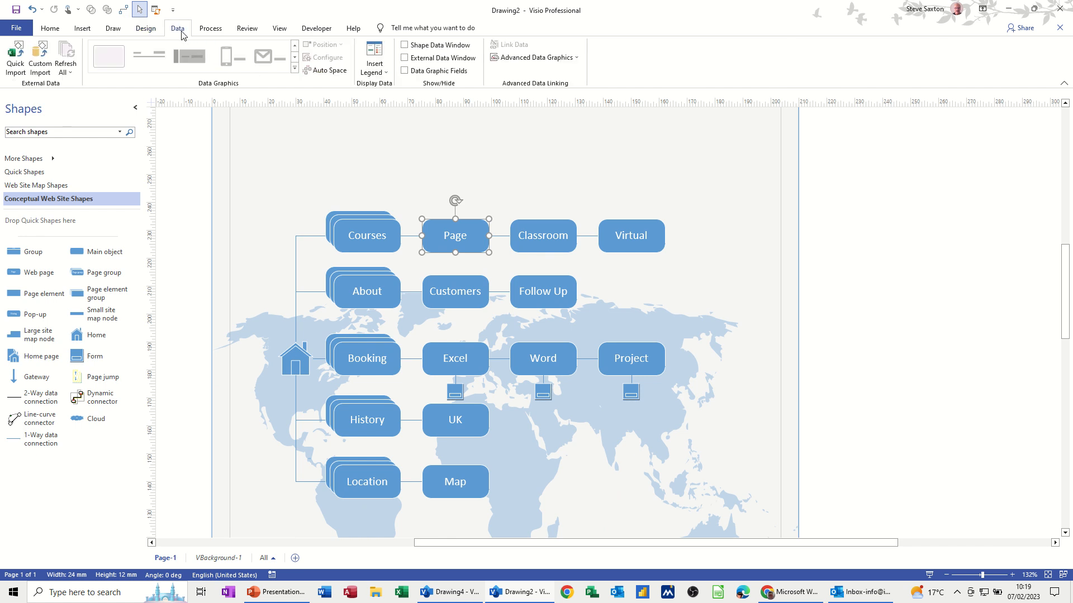
click(406, 46)
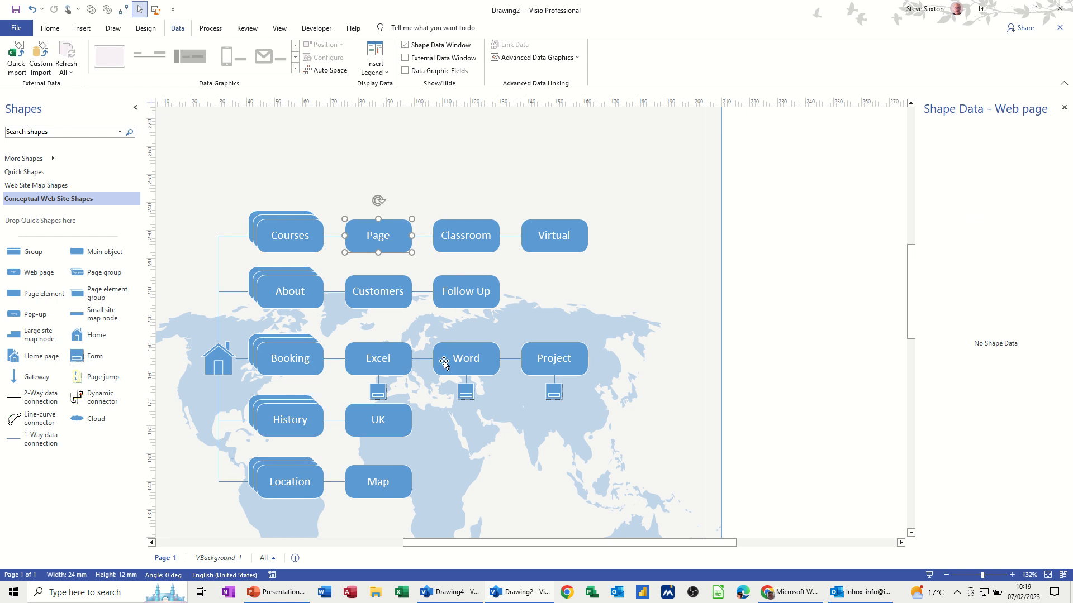
click(467, 394)
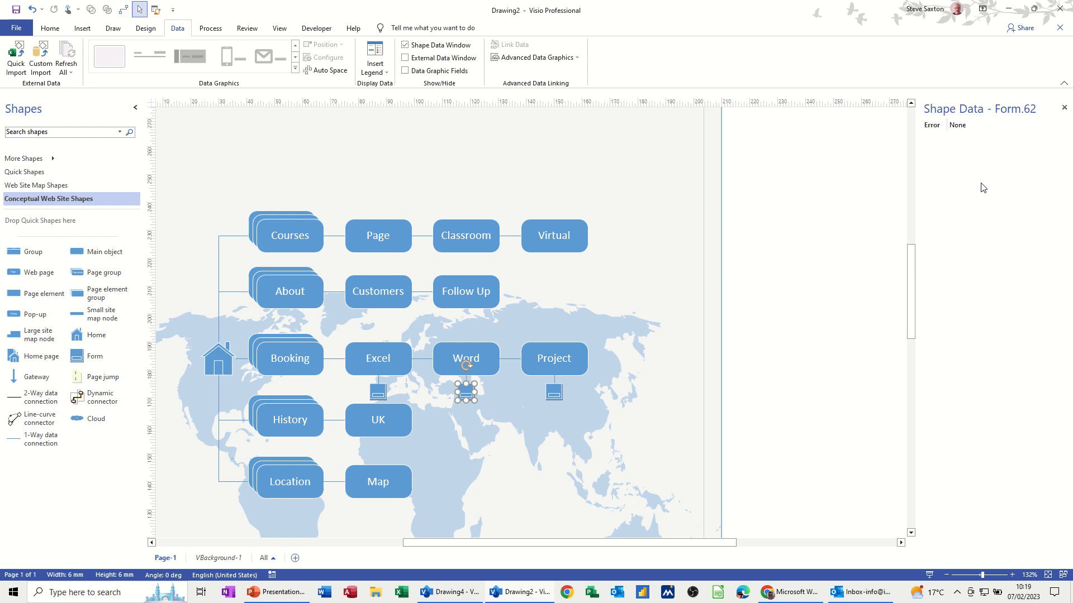
Change the text of the Page shape in the Courses row to "Online"
click(387, 246)
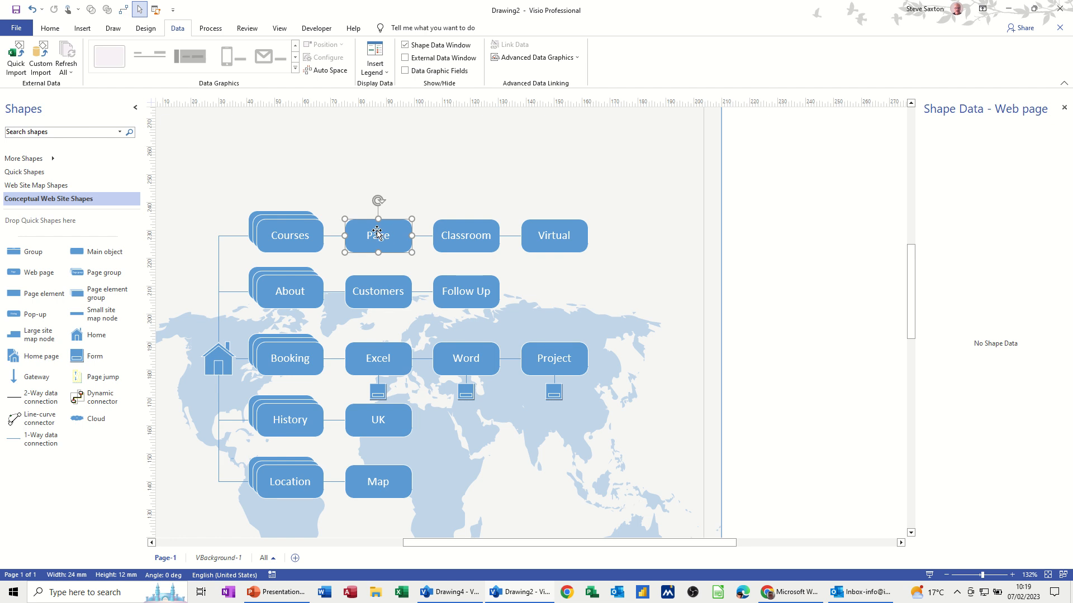
text(Online)
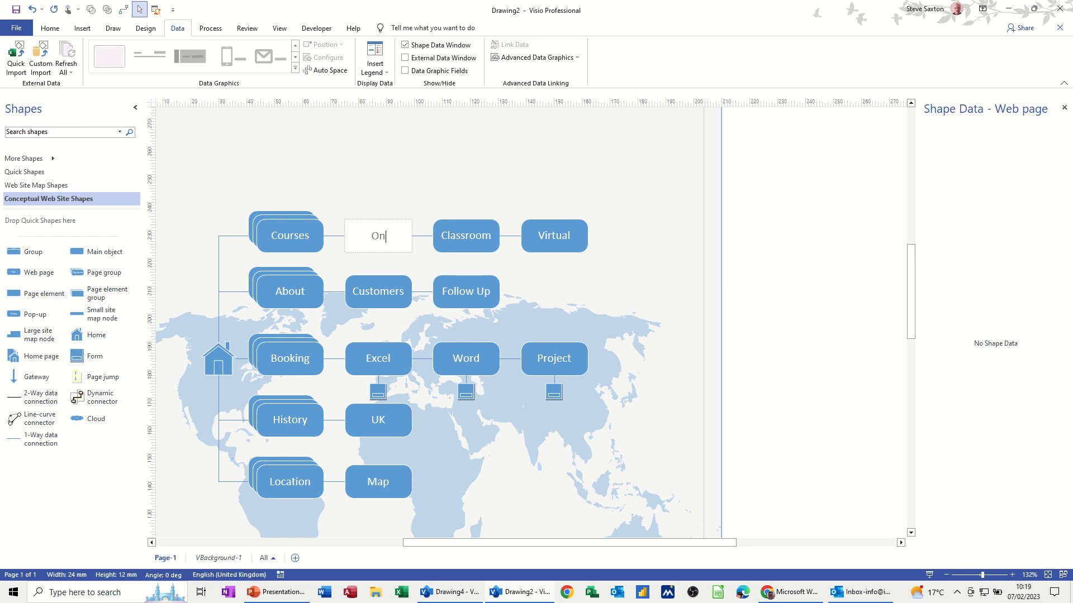
click(568, 290)
Open the shape data definition for the Online shape and label its first property "Duration"
click(393, 244)
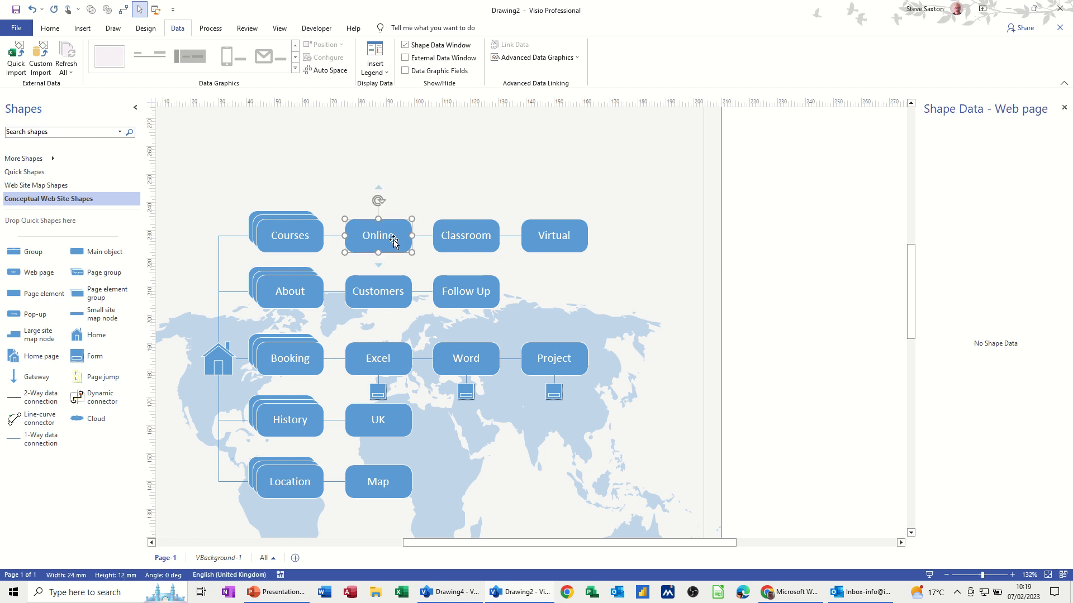
right_click(385, 239)
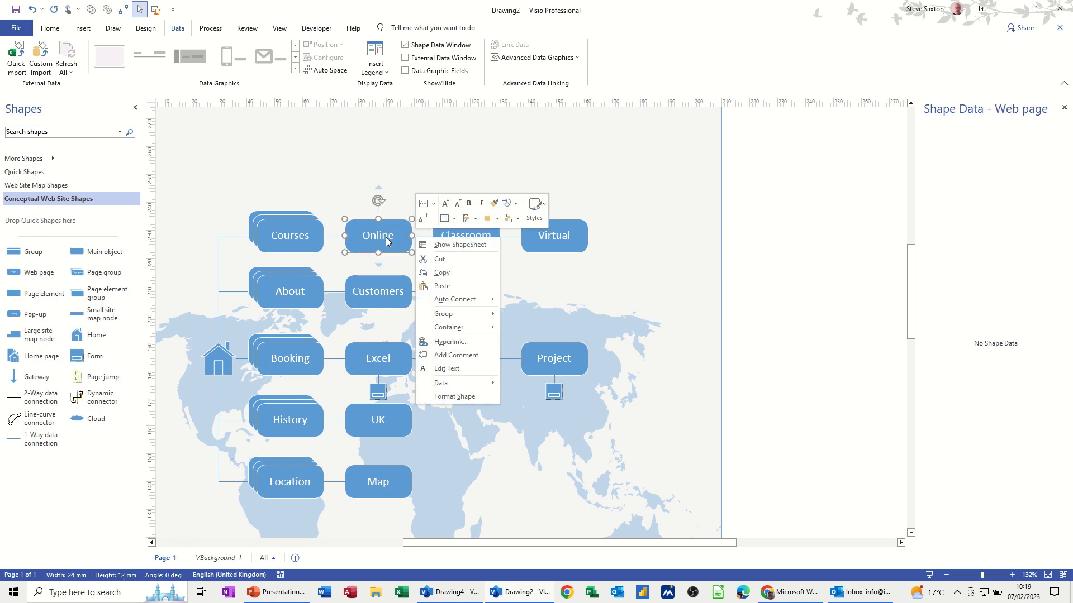
mouse_move(447, 383)
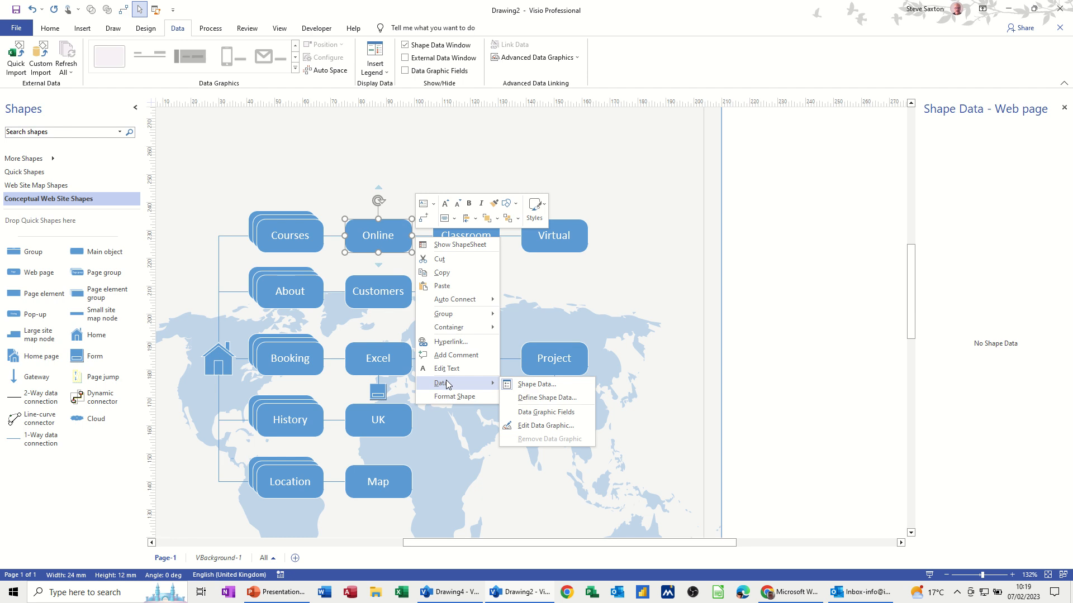
click(526, 398)
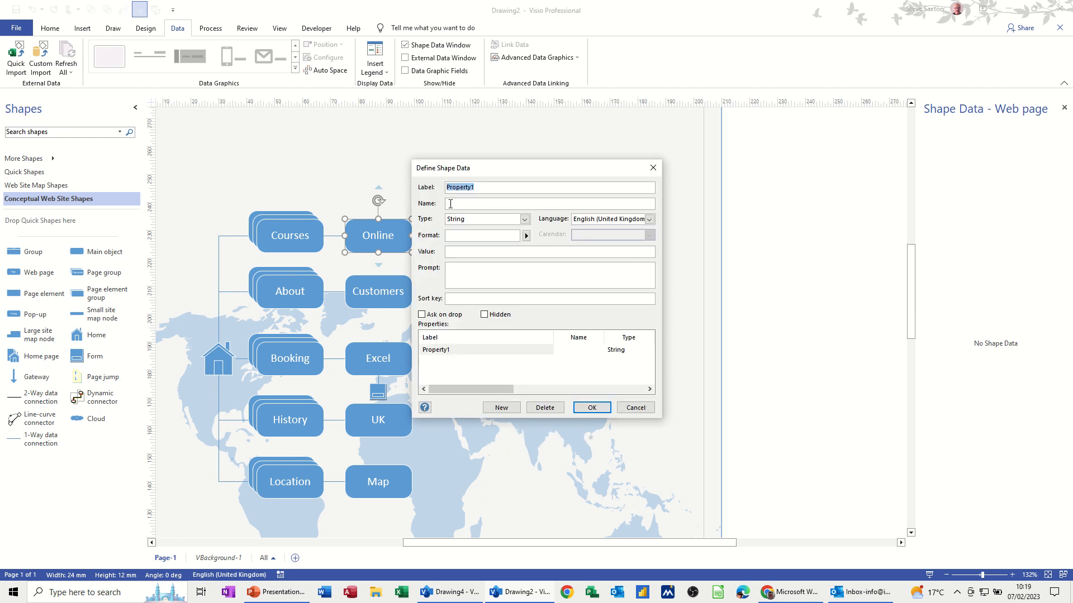
drag(524, 171, 616, 145)
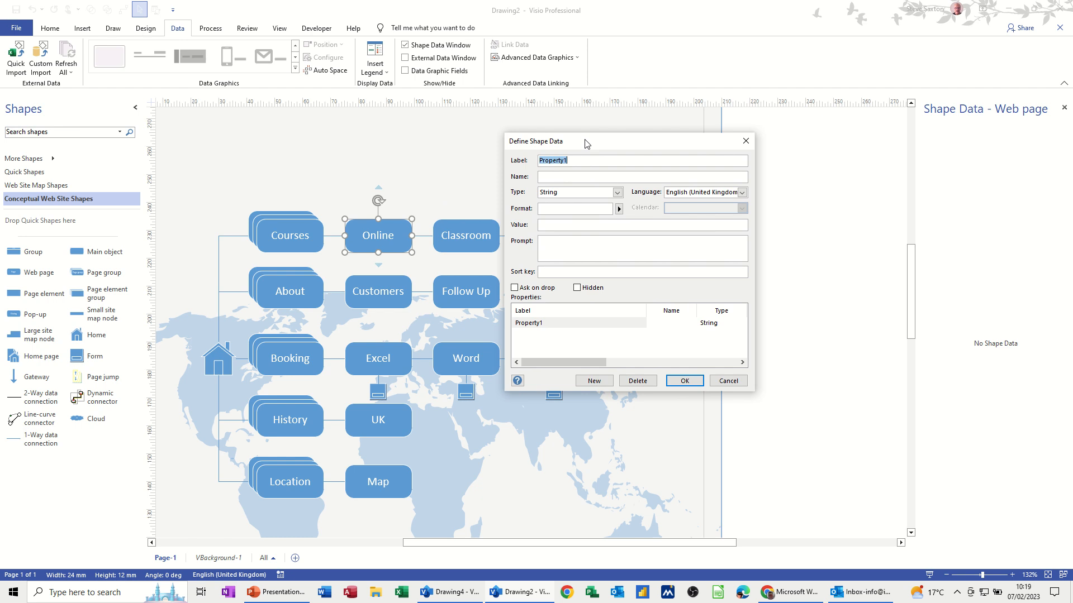
text(Duration)
click(545, 327)
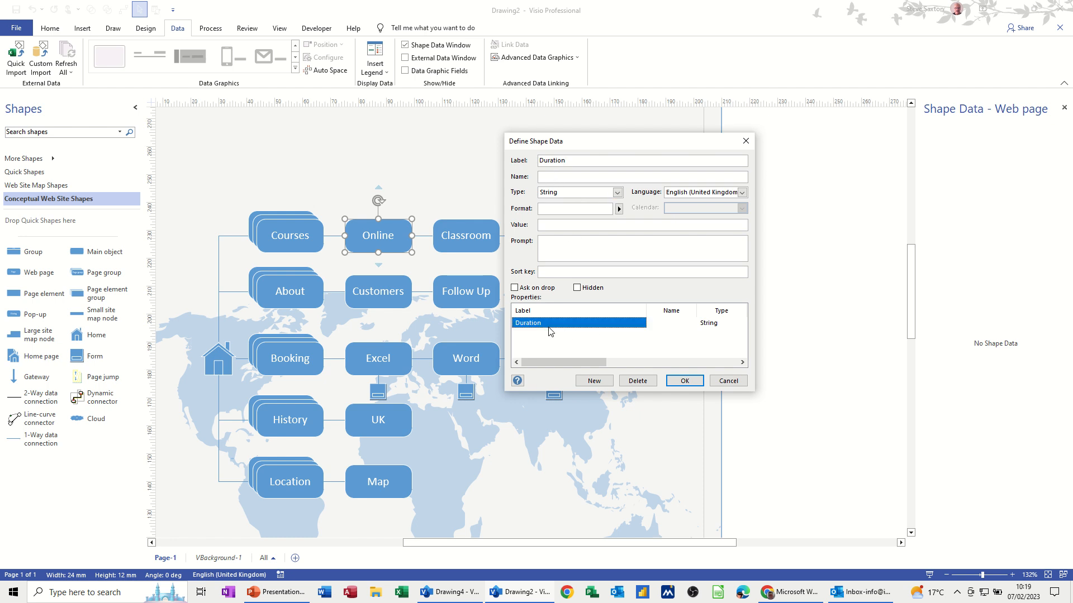
Add a second shape data property labelled "System" to the Online shape and apply the definitions
click(594, 381)
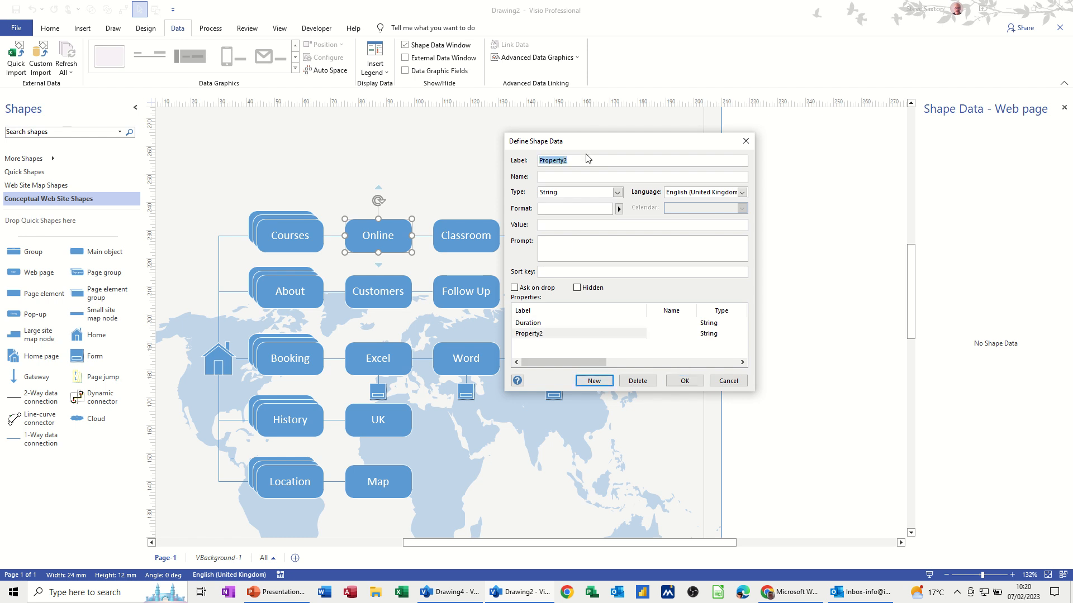
text(System)
click(532, 333)
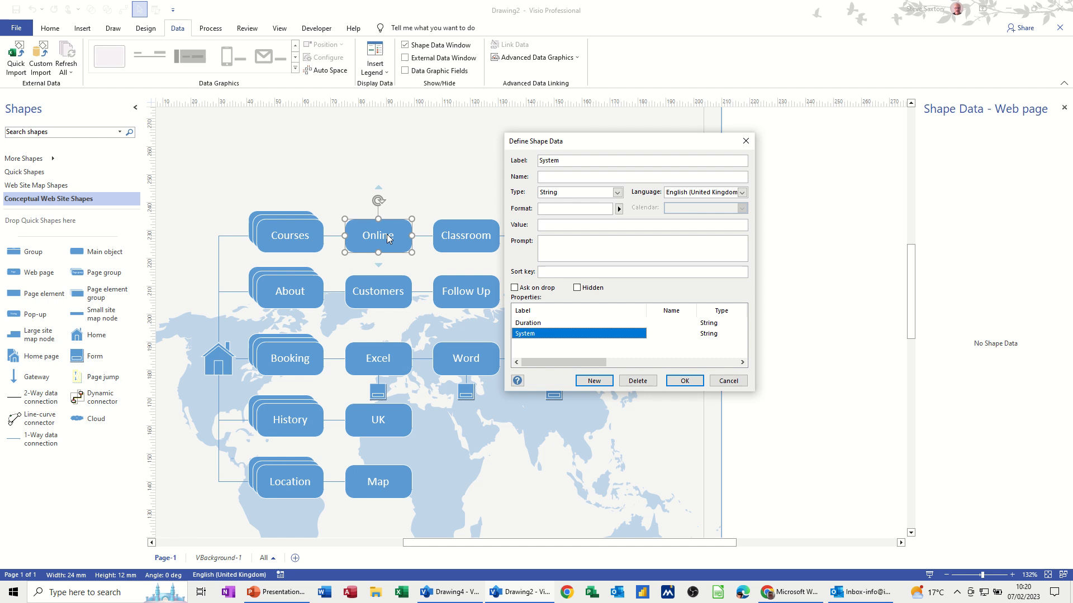
click(685, 381)
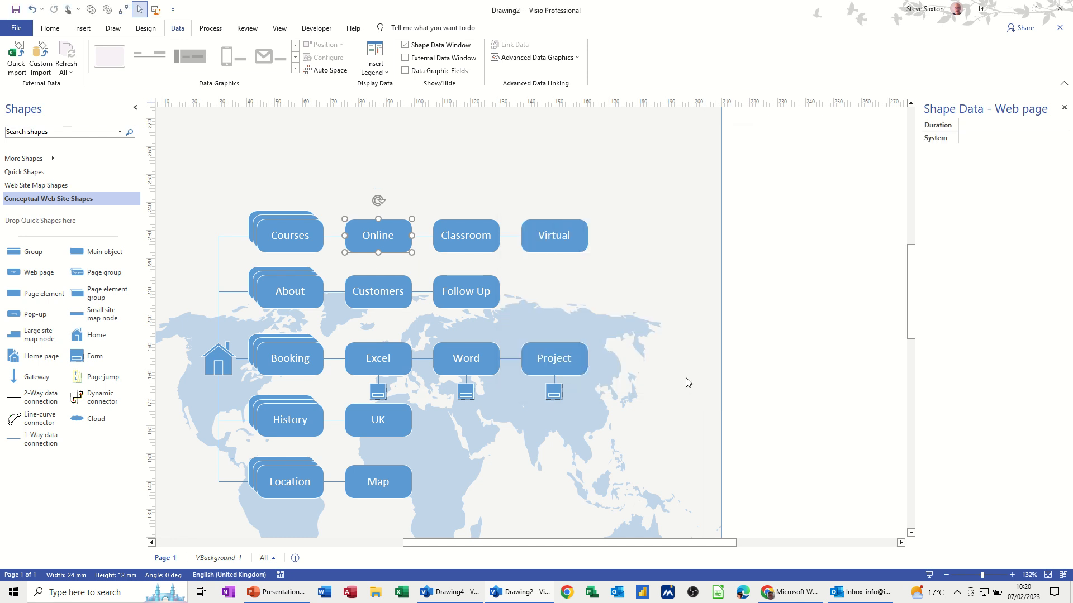
Set the Online shape's Duration to 4hrs and System to Teams, and compare its data with the Classroom shape's
click(973, 126)
click(993, 140)
text(Teams)
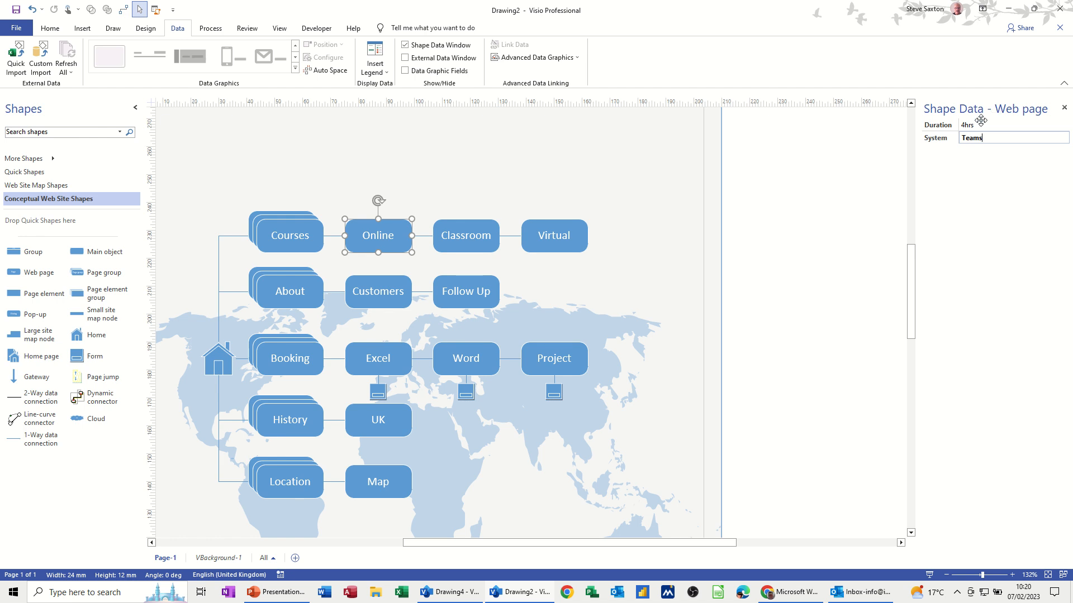
click(448, 246)
click(363, 235)
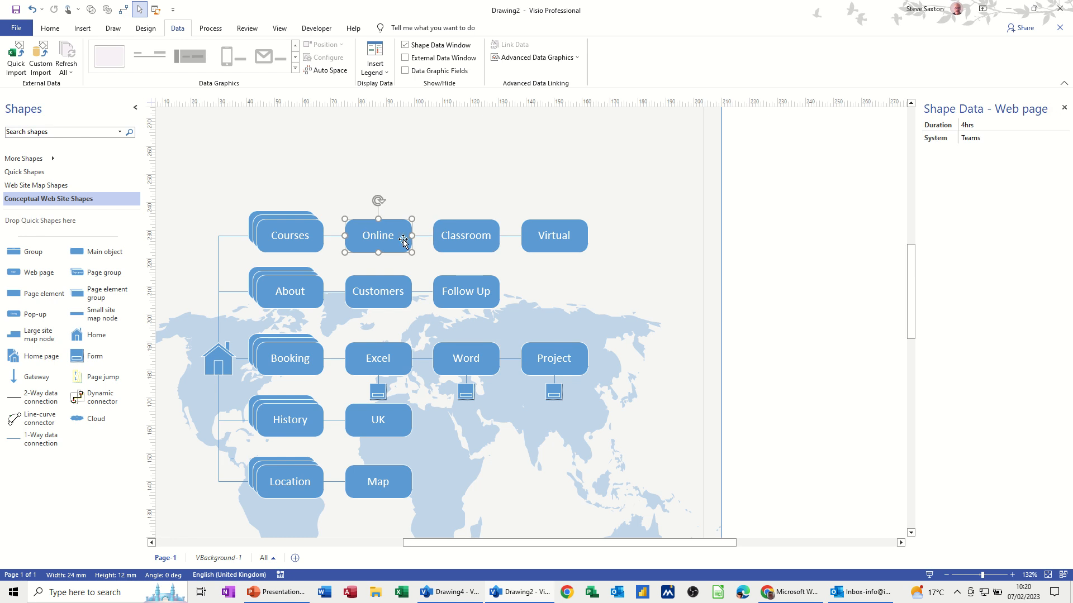
click(450, 237)
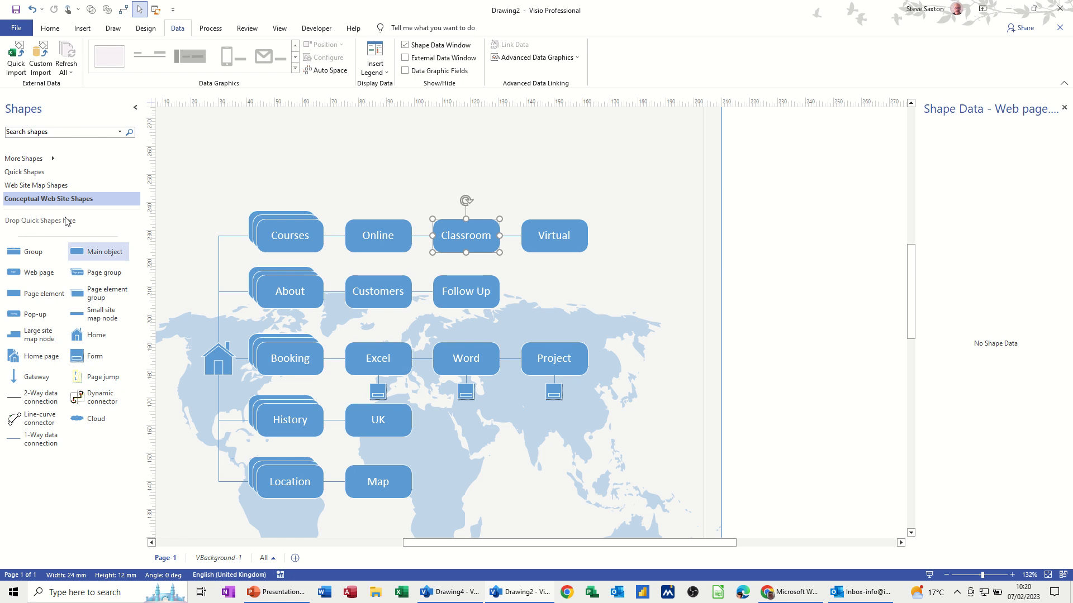
Open the custom stencil Org Shapes.vssx from the My Shapes folder
click(49, 161)
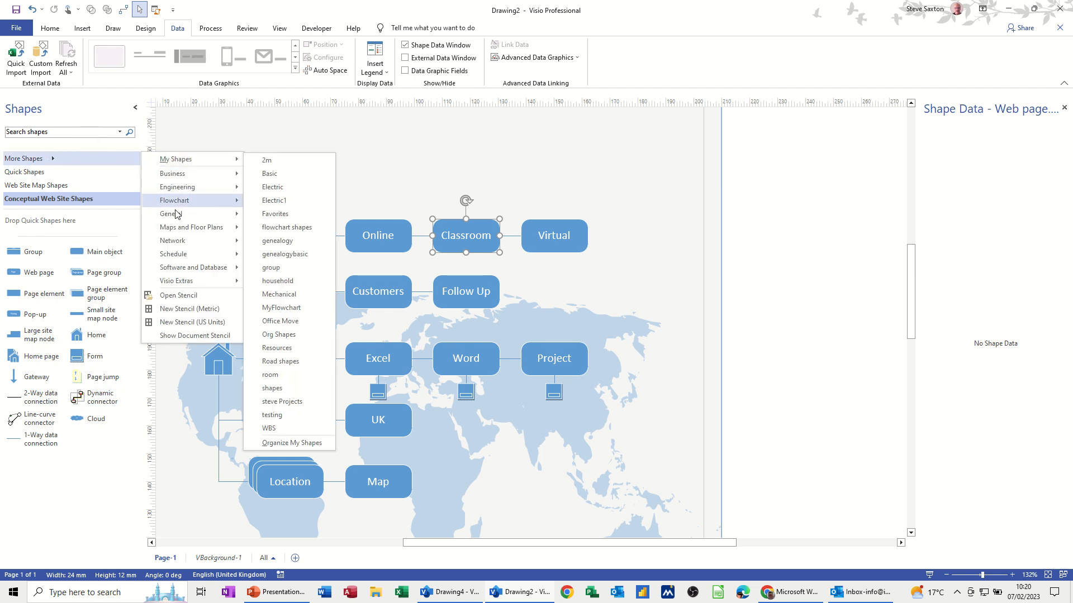
click(184, 297)
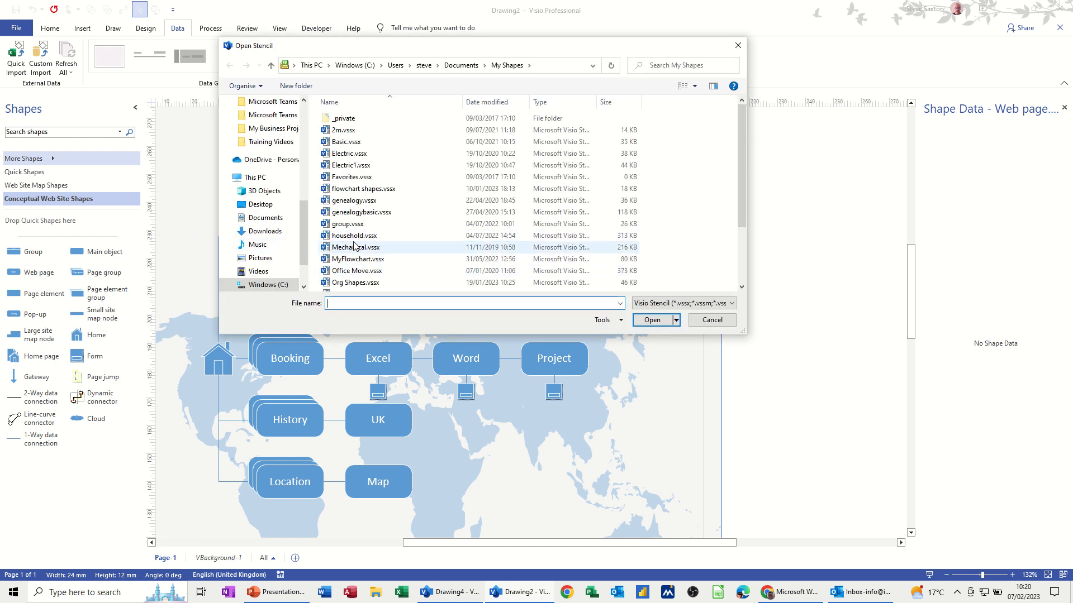
double_click(344, 283)
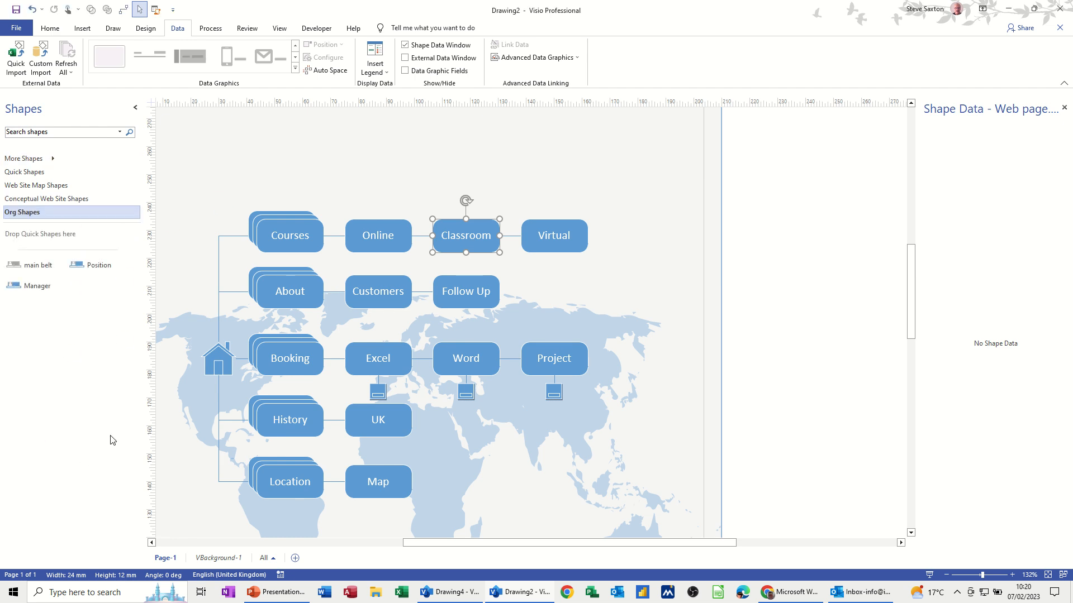
click(35, 291)
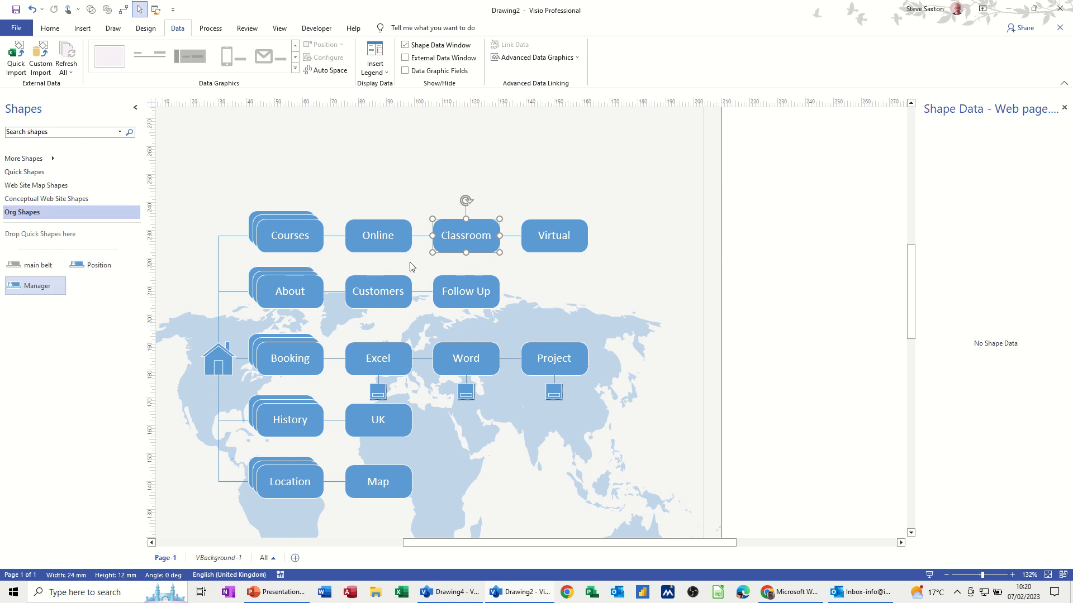
Move the Online shape into the editable Org Shapes stencil as master "mypage", and place an instance back between Courses and Classroom
click(379, 241)
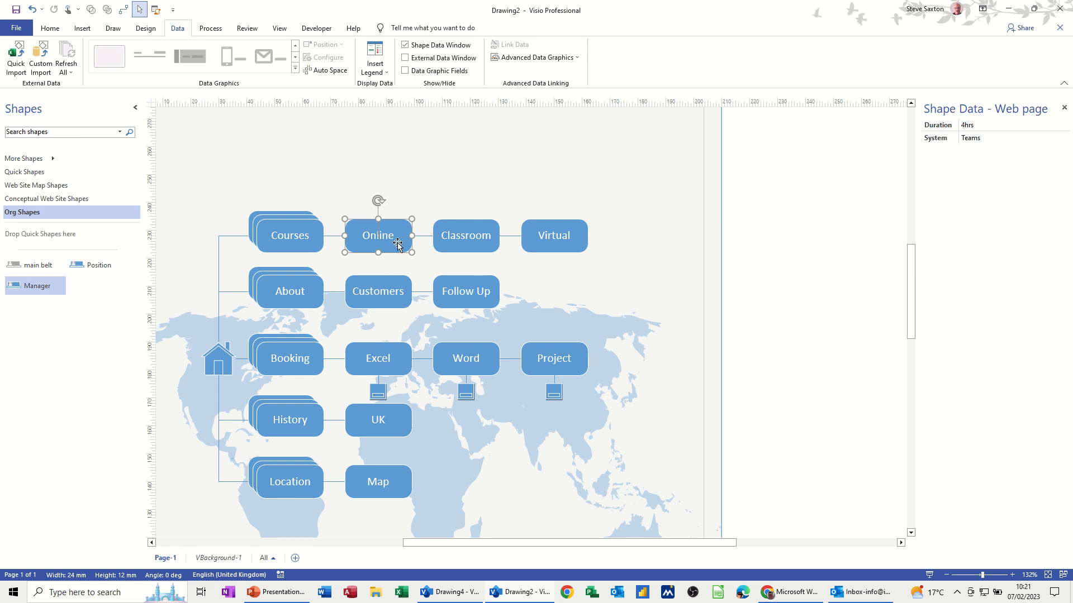
drag(396, 237, 71, 331)
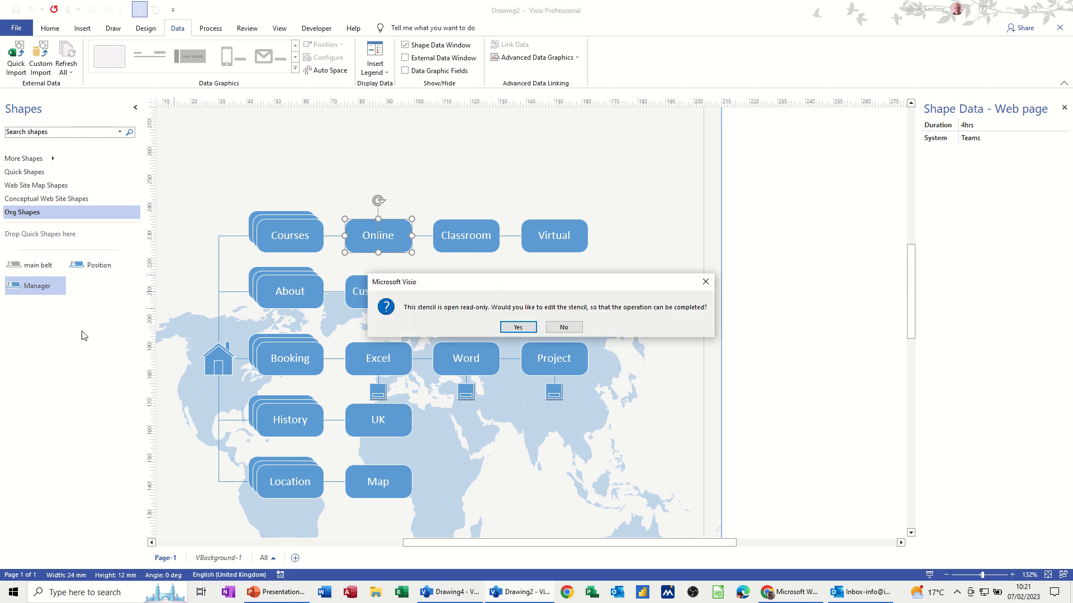
click(518, 327)
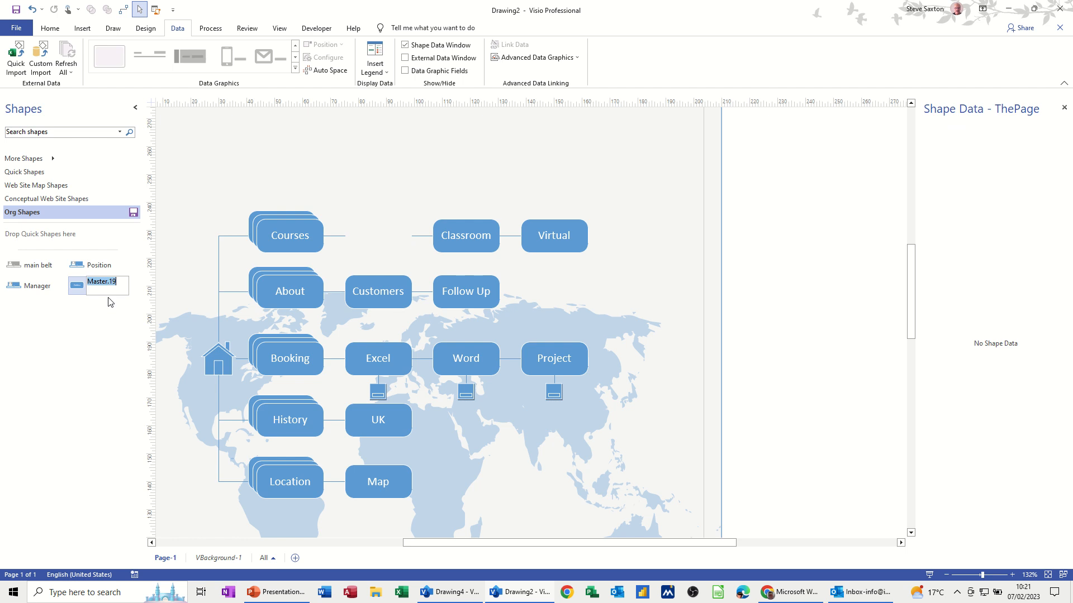
text(mypage)
key(Return)
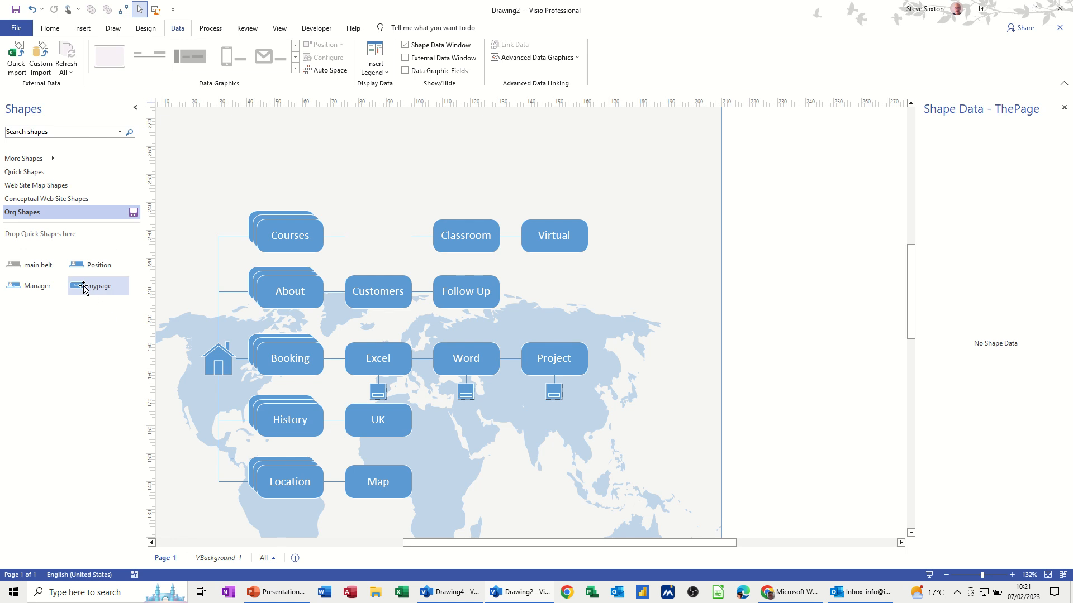
drag(84, 288, 380, 237)
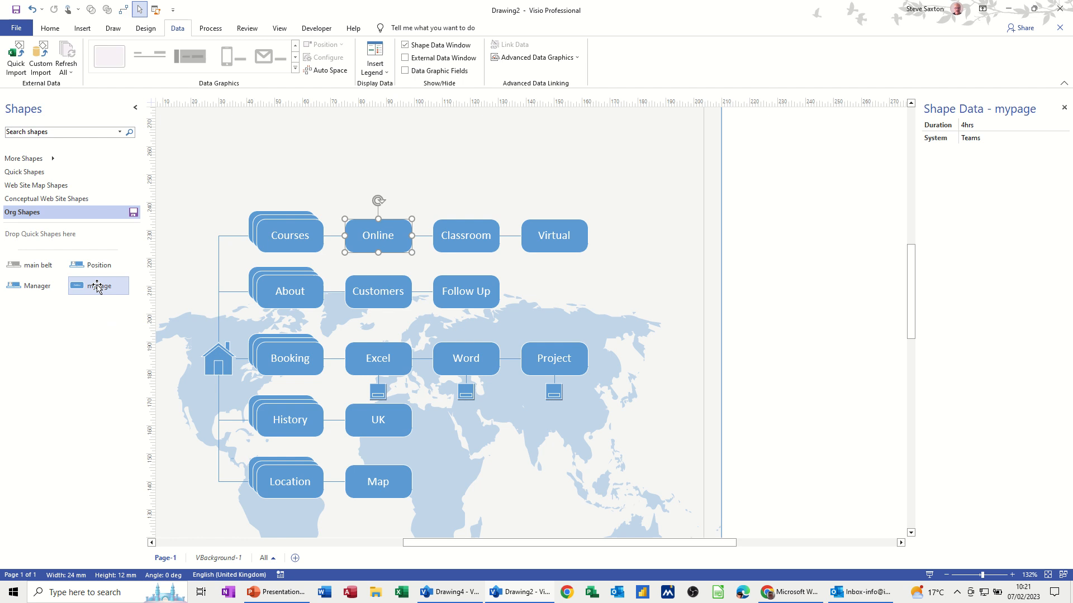
Place another mypage shape in the empty area above the Classroom shape and delete it
drag(97, 286, 495, 170)
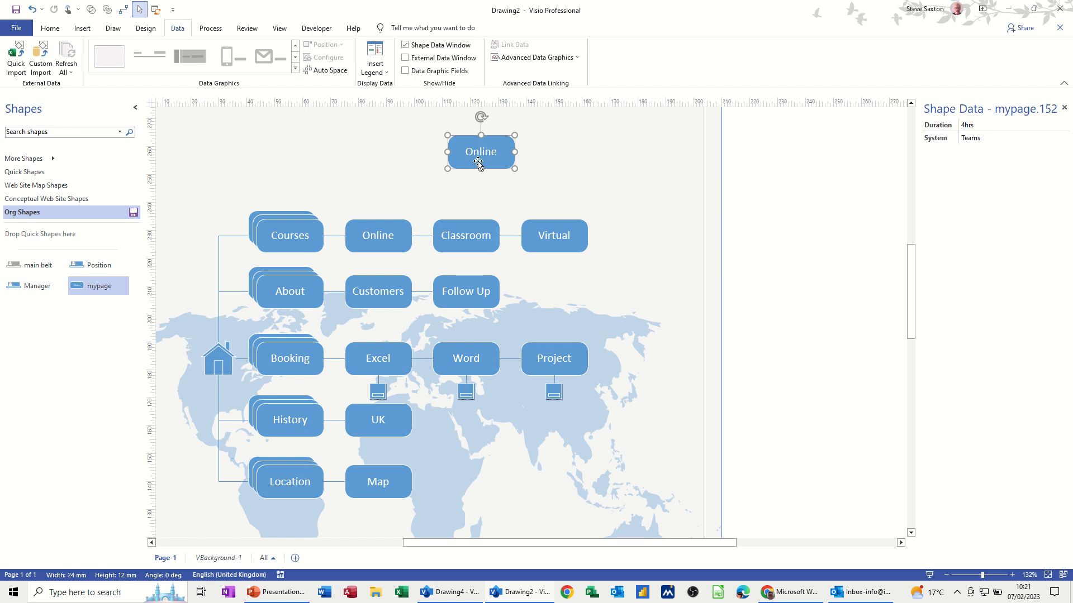
key(Delete)
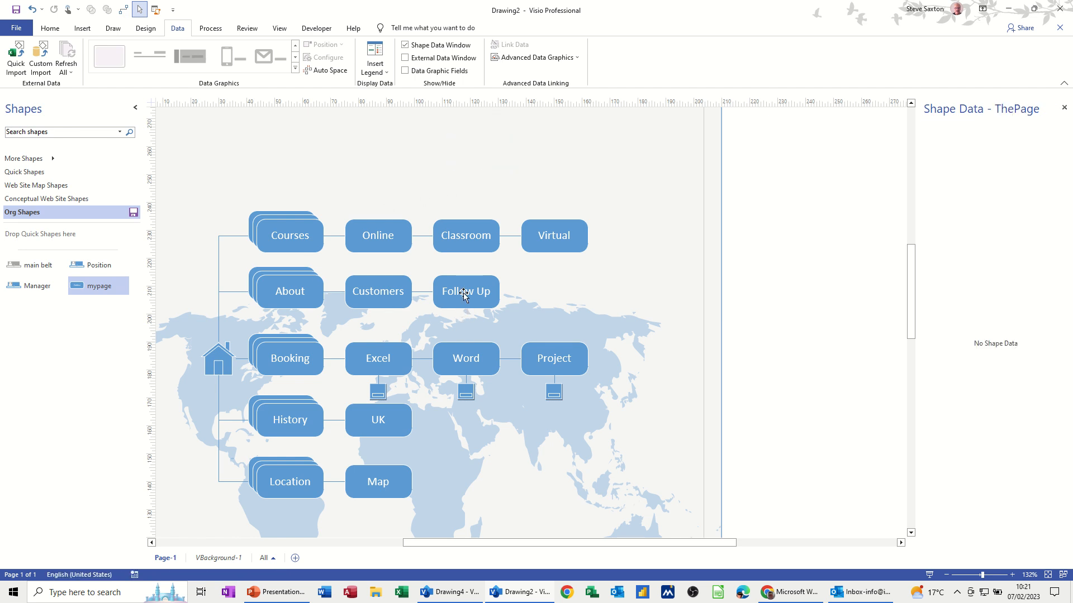
scroll(407, 175, down, 1)
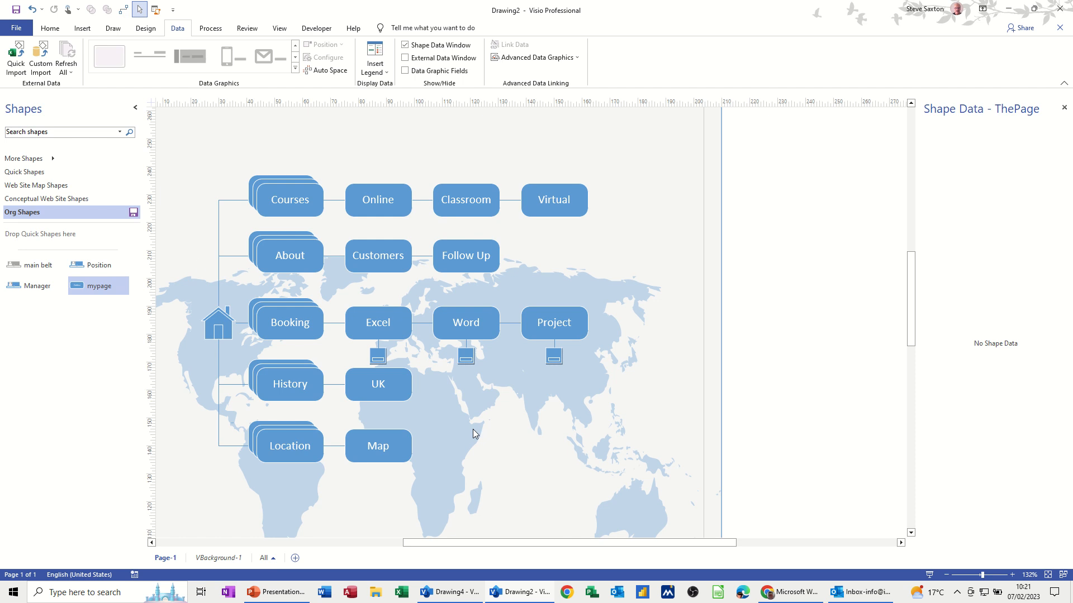